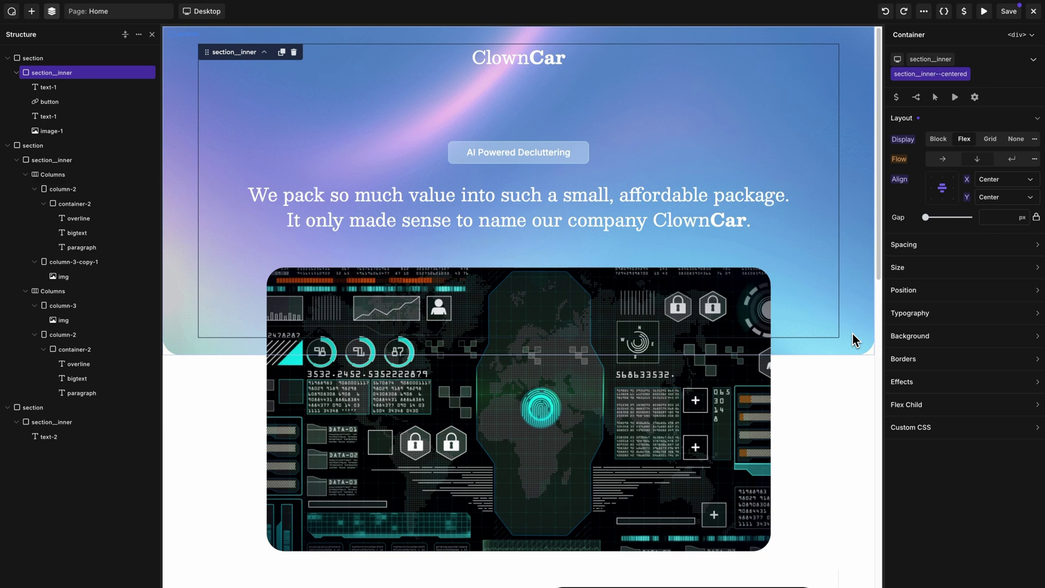
# - Set the hero headline text-1 to a 24px font size at the Tablet Landscape breakpoint
pyautogui.click(675, 215)
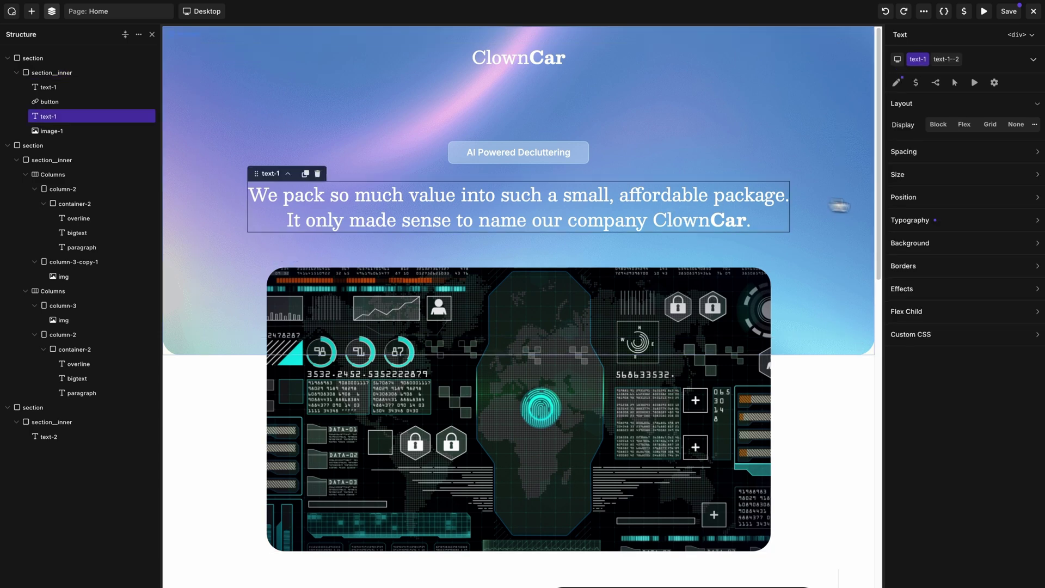
pyautogui.click(955, 223)
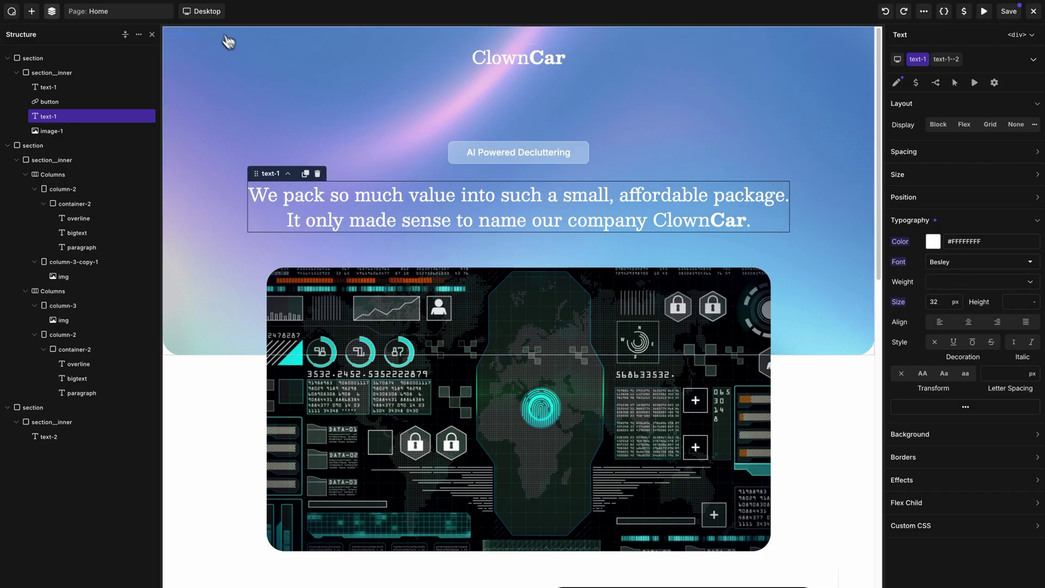
pyautogui.click(213, 12)
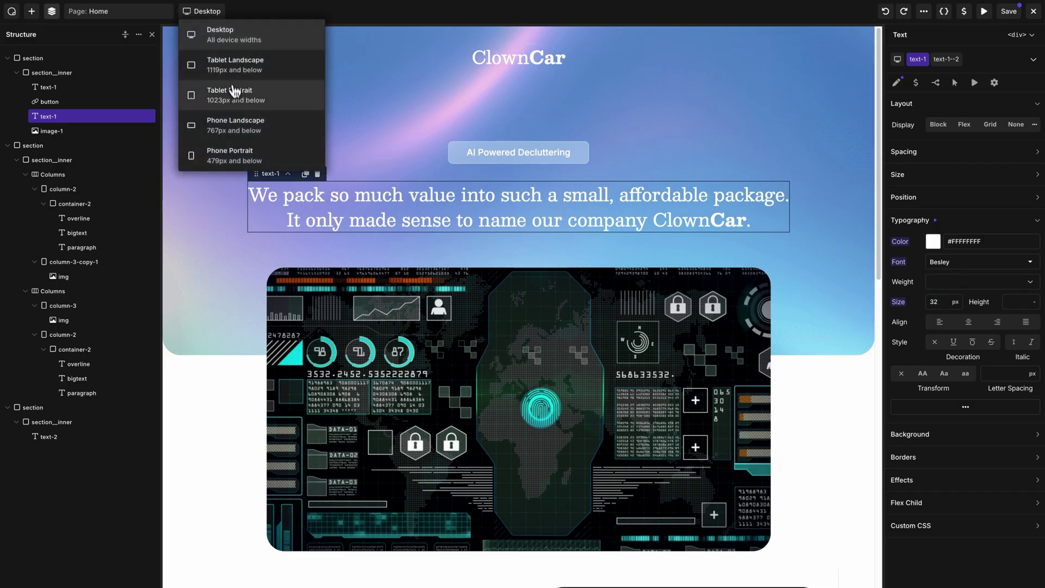
pyautogui.click(250, 70)
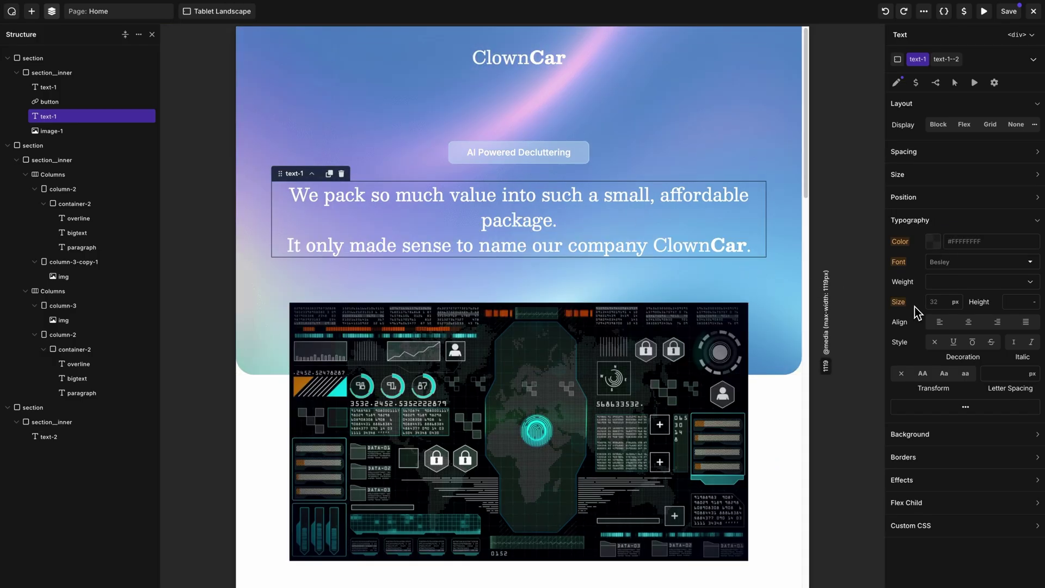
pyautogui.moveTo(907, 308)
pyautogui.write('24')
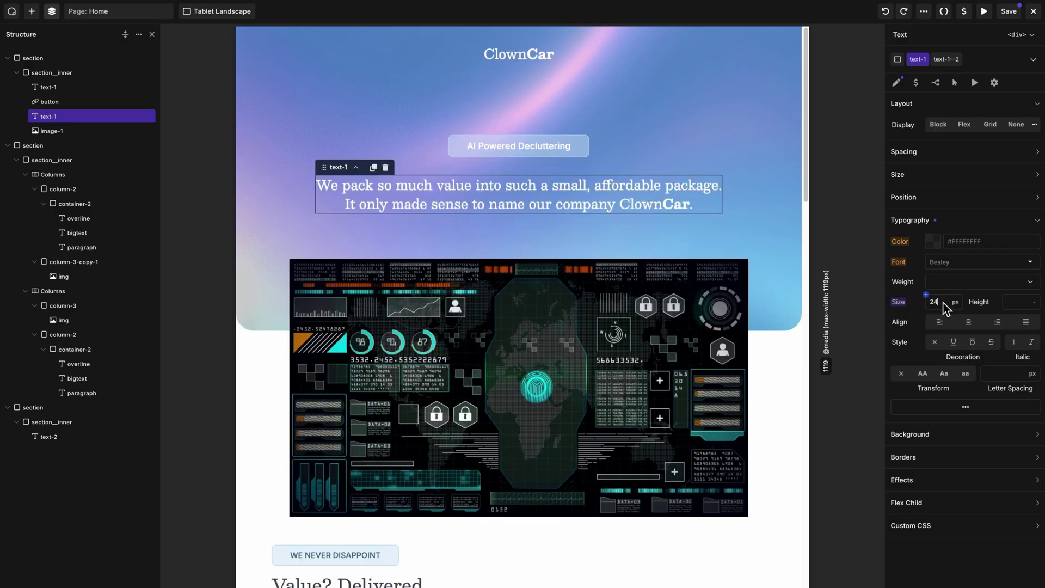
# - Switch to the Tablet Portrait breakpoint and set the headline's font size to 18px
pyautogui.click(239, 12)
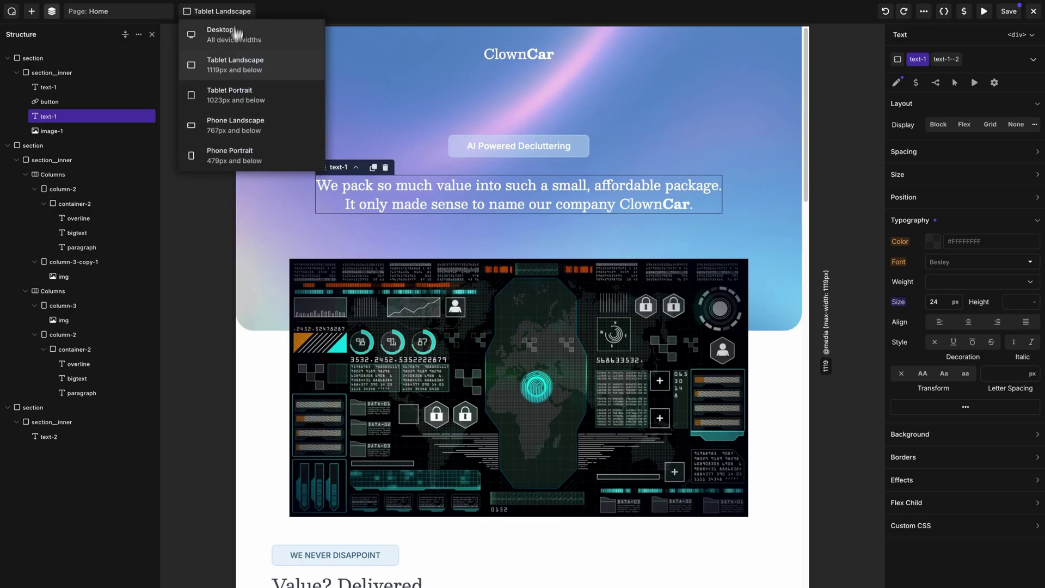
pyautogui.click(230, 91)
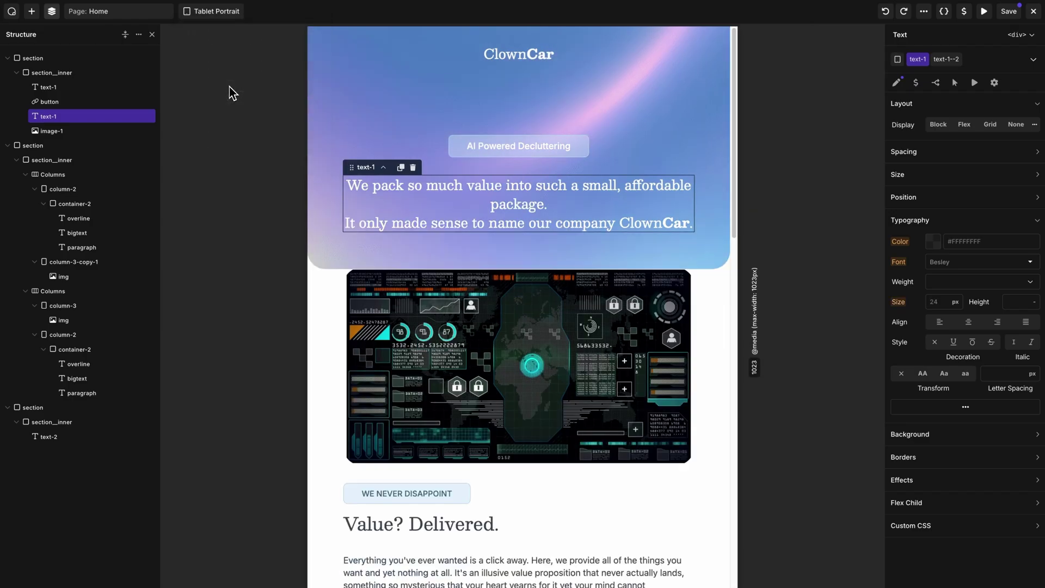
pyautogui.click(943, 302)
pyautogui.write('22')
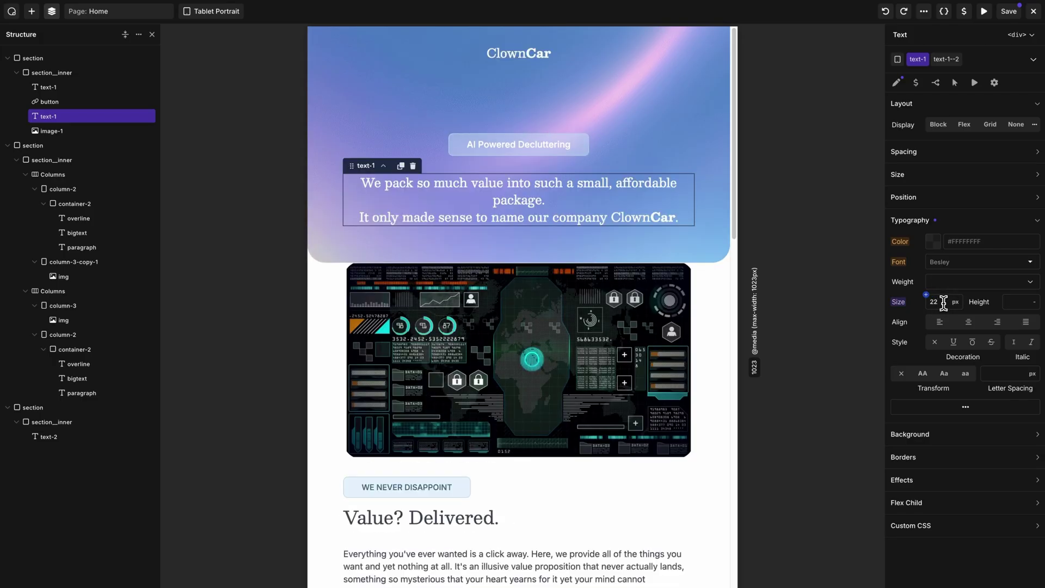
pyautogui.press('BackSpace')
pyautogui.press('BackSpace')
pyautogui.write('18')
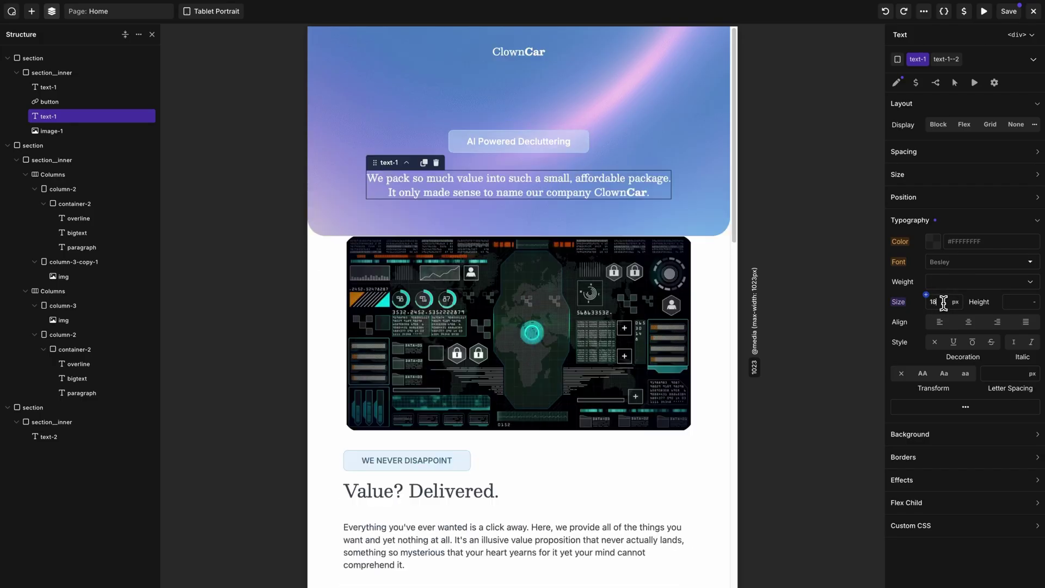
# - Change image-1's bottom margin from -382px to -200px at Tablet Portrait
pyautogui.click(623, 325)
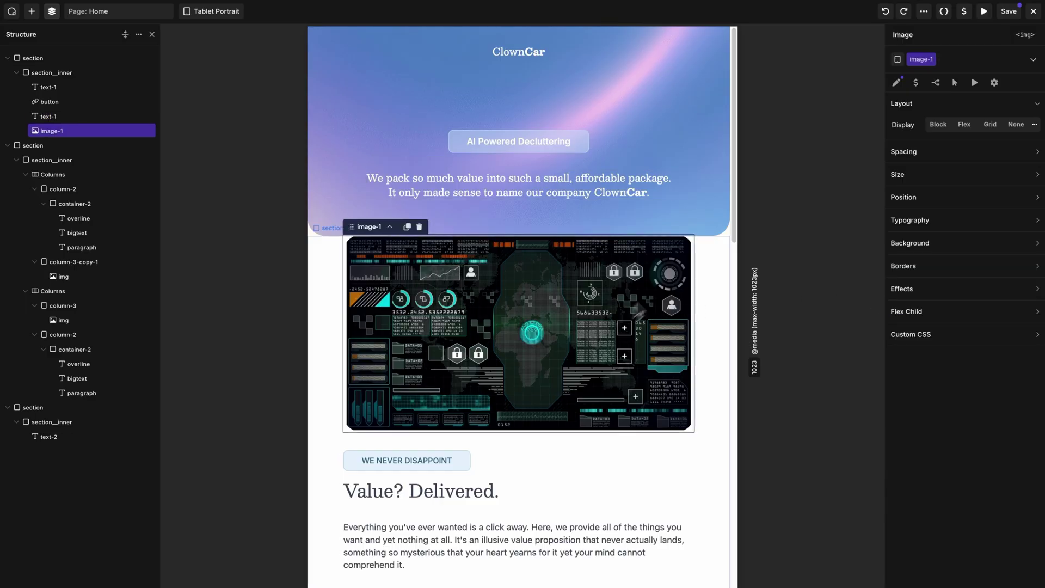
pyautogui.click(951, 151)
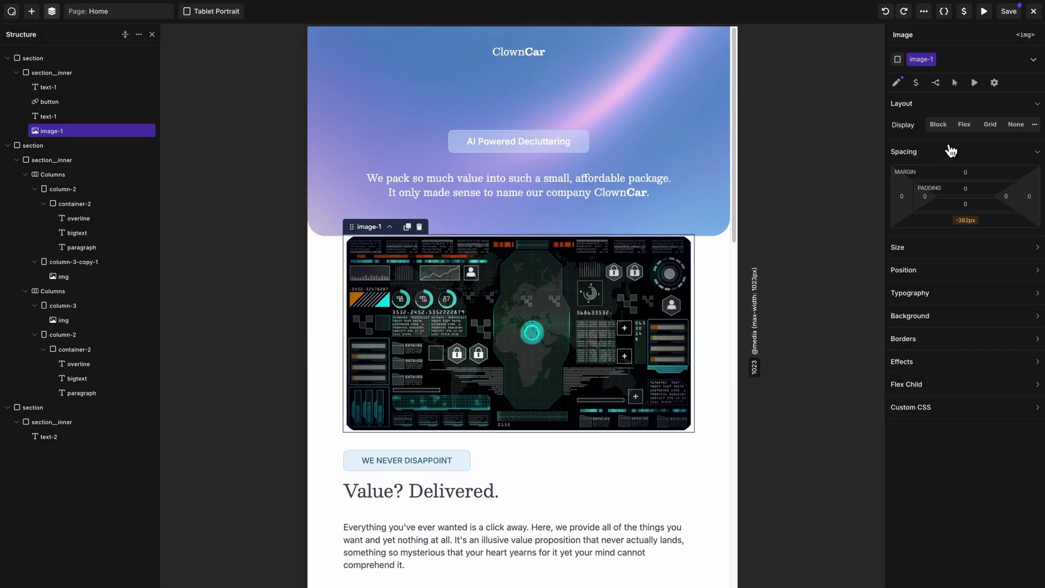
pyautogui.click(971, 225)
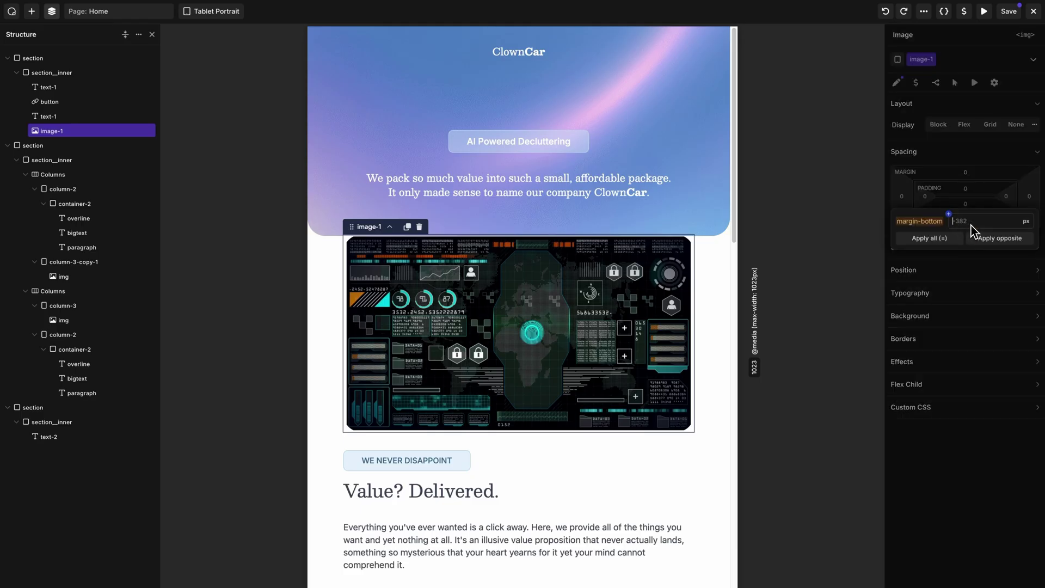
pyautogui.moveTo(928, 224)
pyautogui.write('-200')
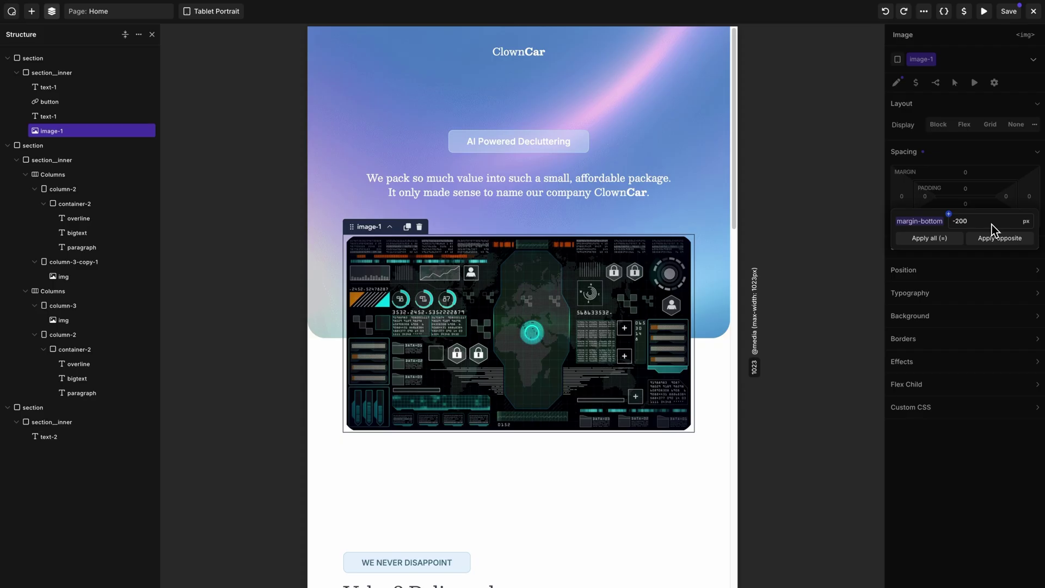
# - Set the top padding of the section_inner below the hero to 200px instead of 350px
pyautogui.click(657, 493)
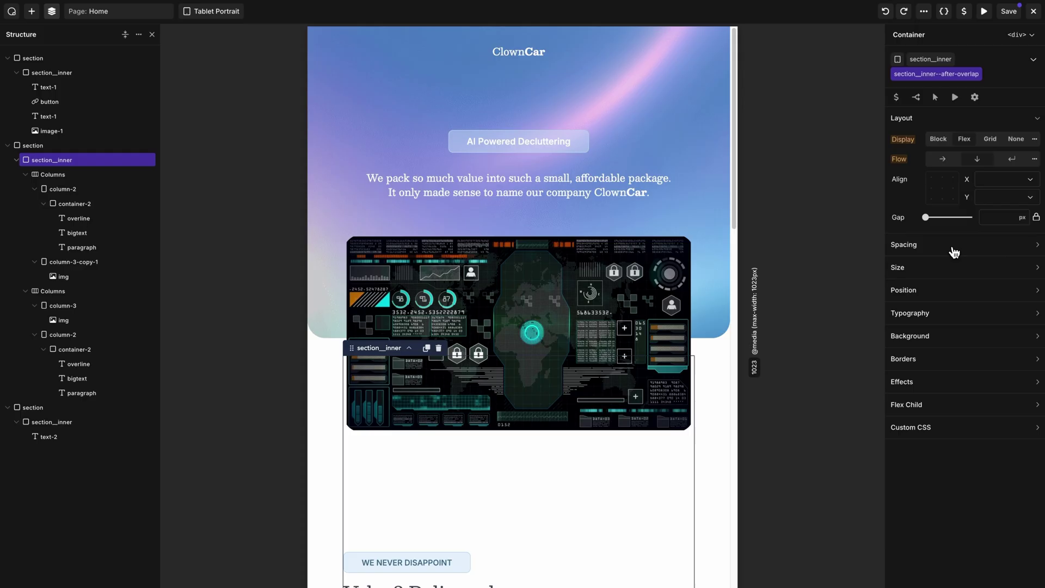
pyautogui.click(954, 248)
pyautogui.click(966, 123)
pyautogui.click(967, 178)
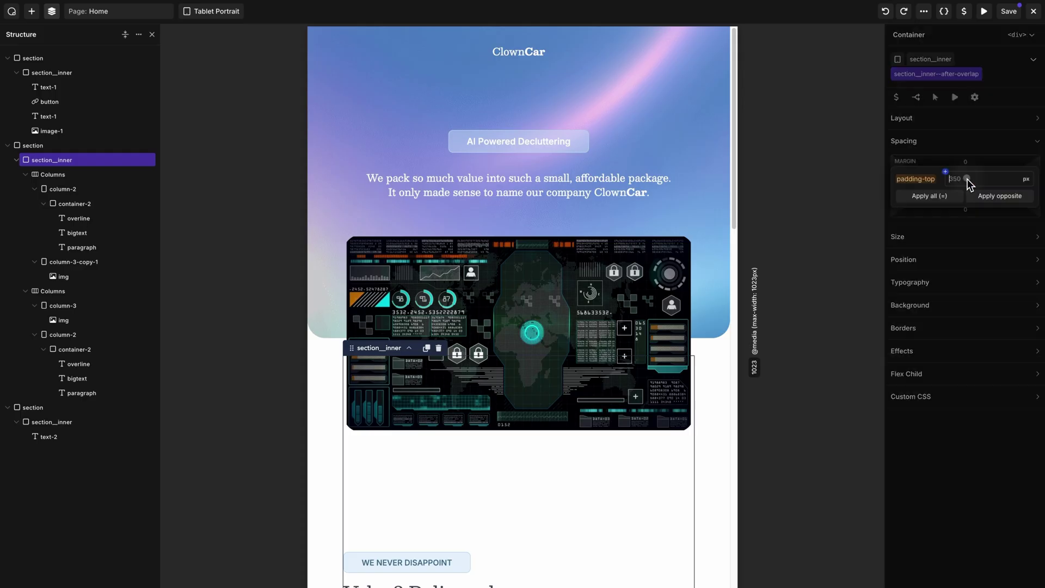
pyautogui.moveTo(924, 181)
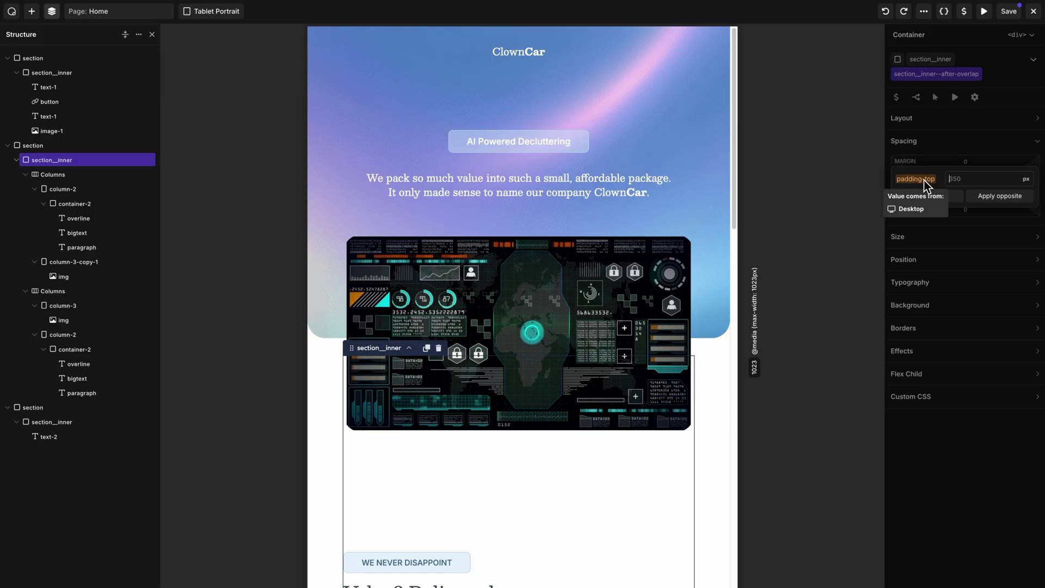
pyautogui.write('200')
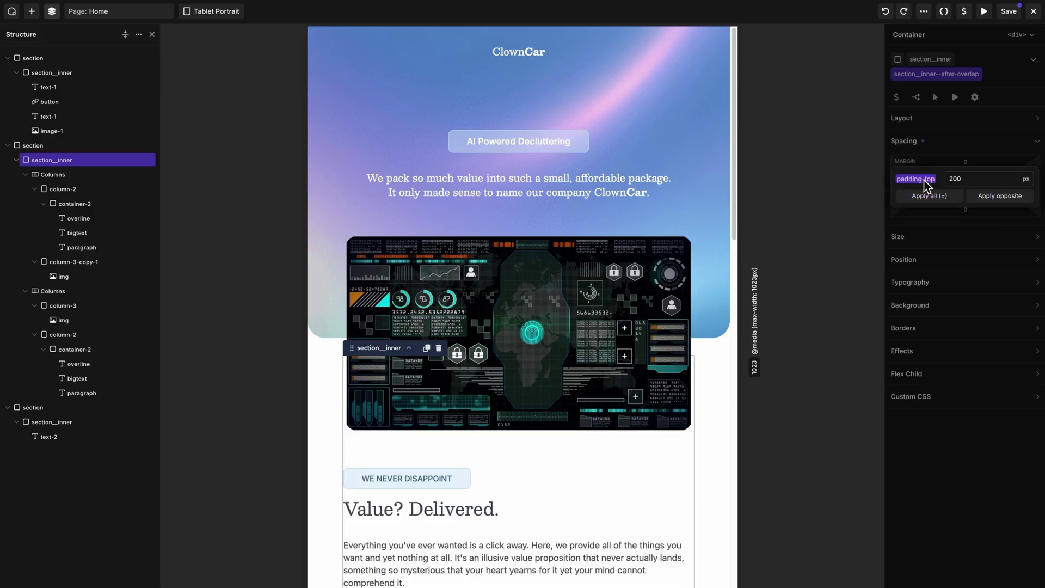
pyautogui.scroll(-3, 641, 258)
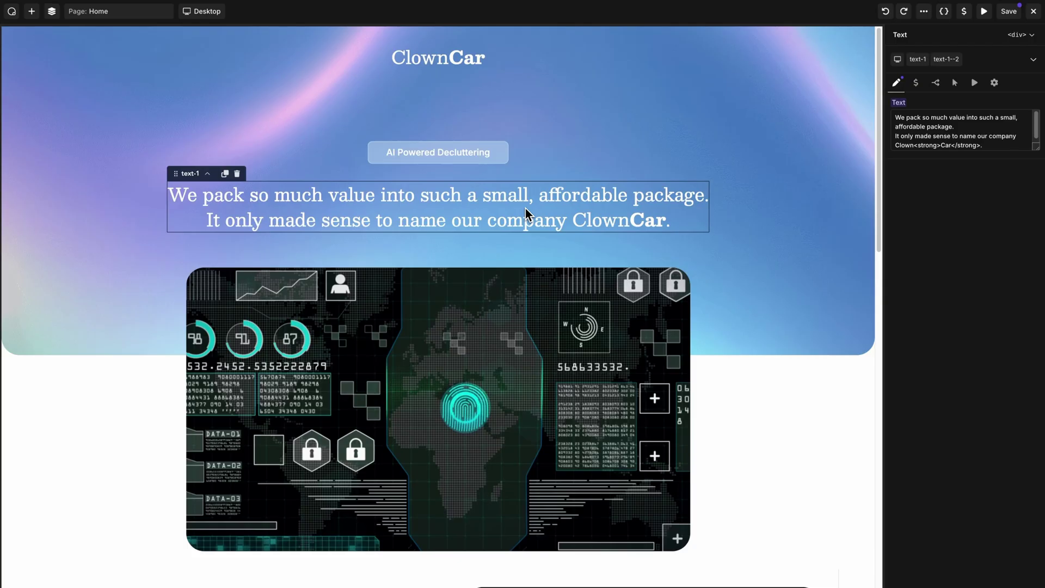
# - Insert a new Container below the headline via the Ctrl+K add-elements panel
pyautogui.hotkey('ctrl', 'k')
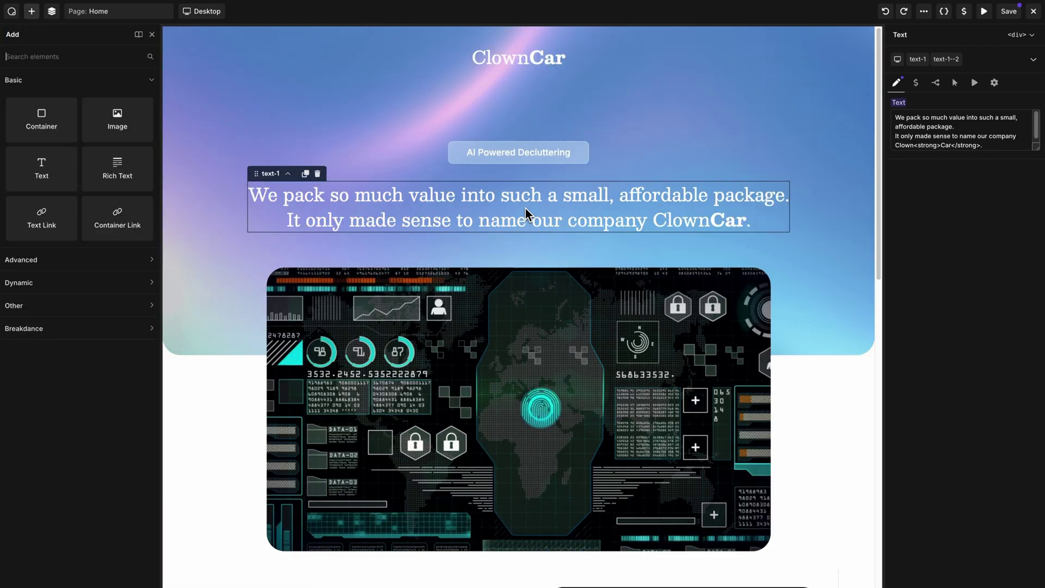
pyautogui.write('container')
pyautogui.press('Return')
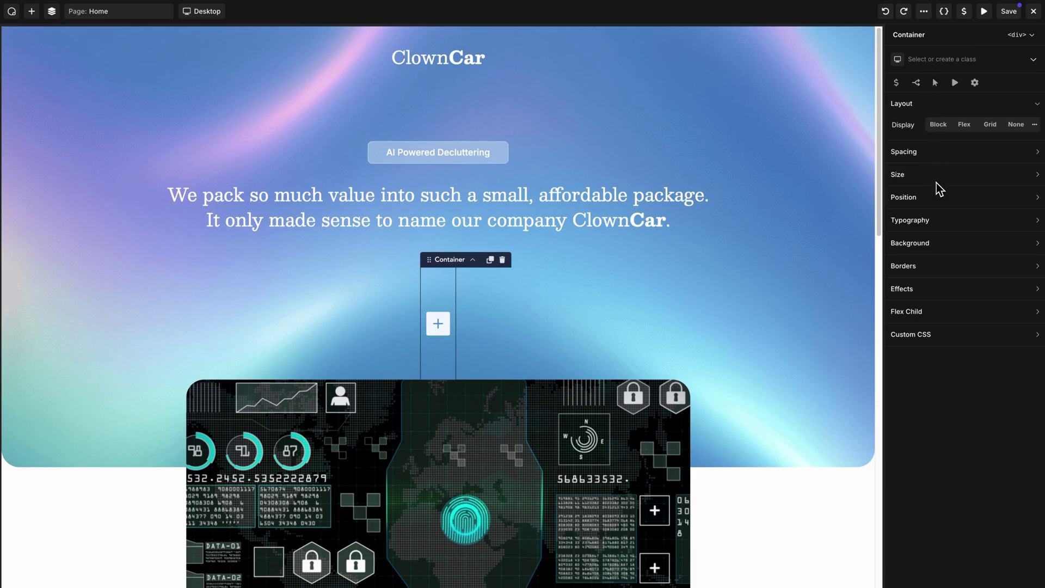
# - Give the new container-4 a #9F7EEE purple background colour
pyautogui.click(945, 243)
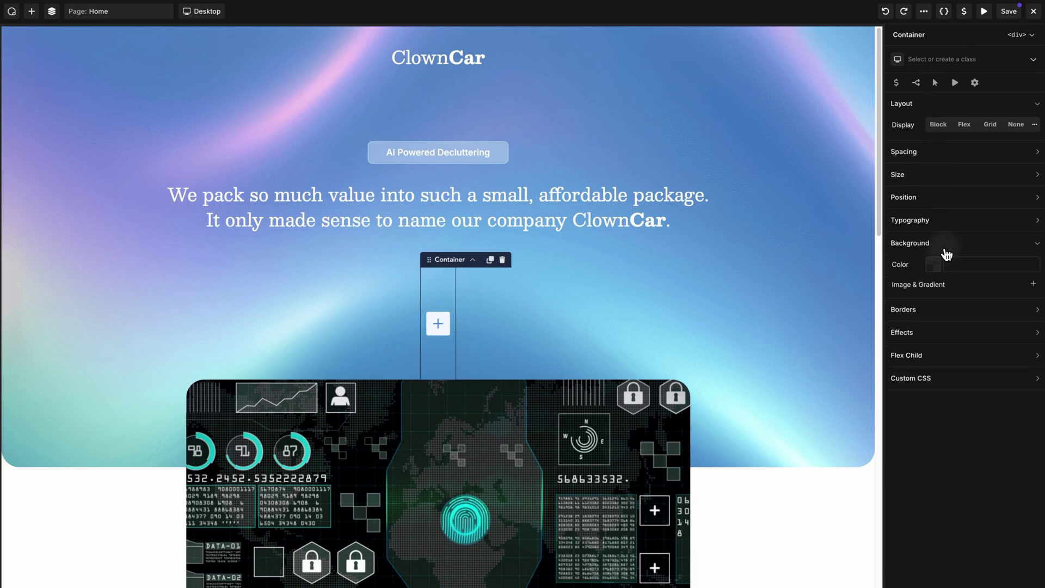
pyautogui.click(938, 264)
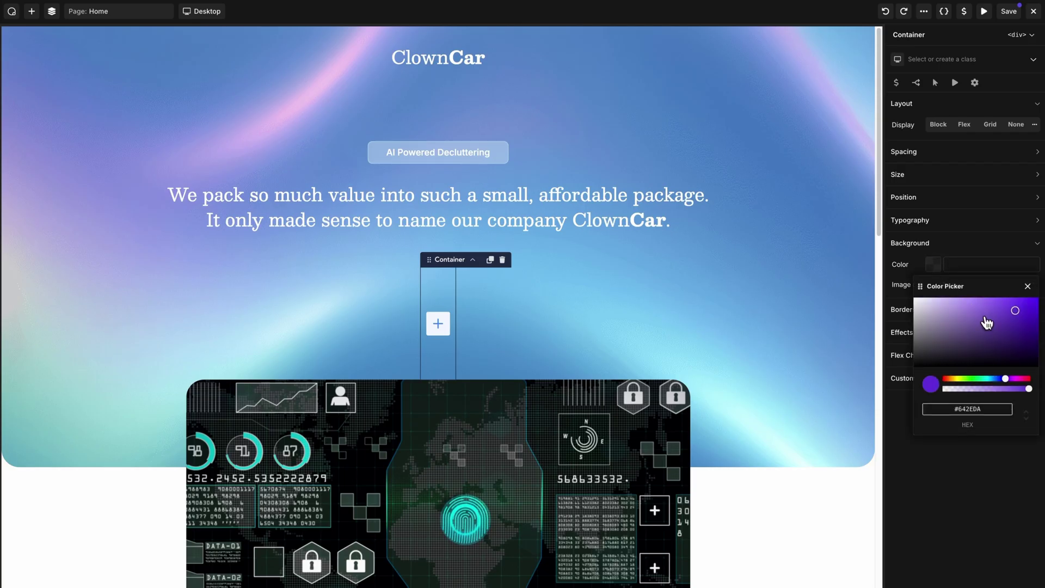
pyautogui.moveTo(989, 321)
pyautogui.mouseDown()
pyautogui.moveTo(990, 311)
pyautogui.moveTo(996, 344)
pyautogui.moveTo(976, 308)
pyautogui.mouseUp()
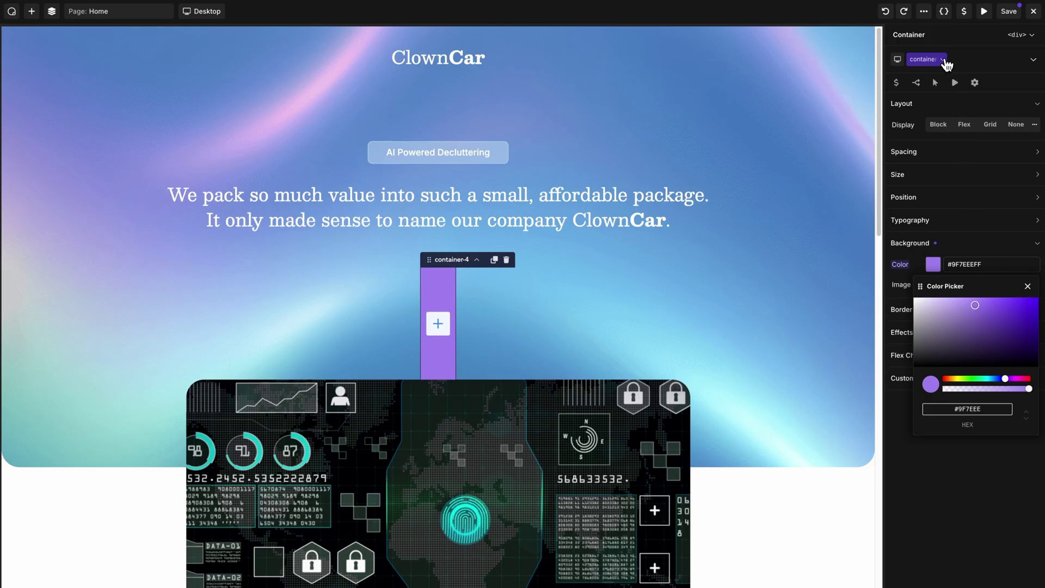
# - Duplicate the container-4 class and rename the copy to container-4--mod
pyautogui.click(944, 61)
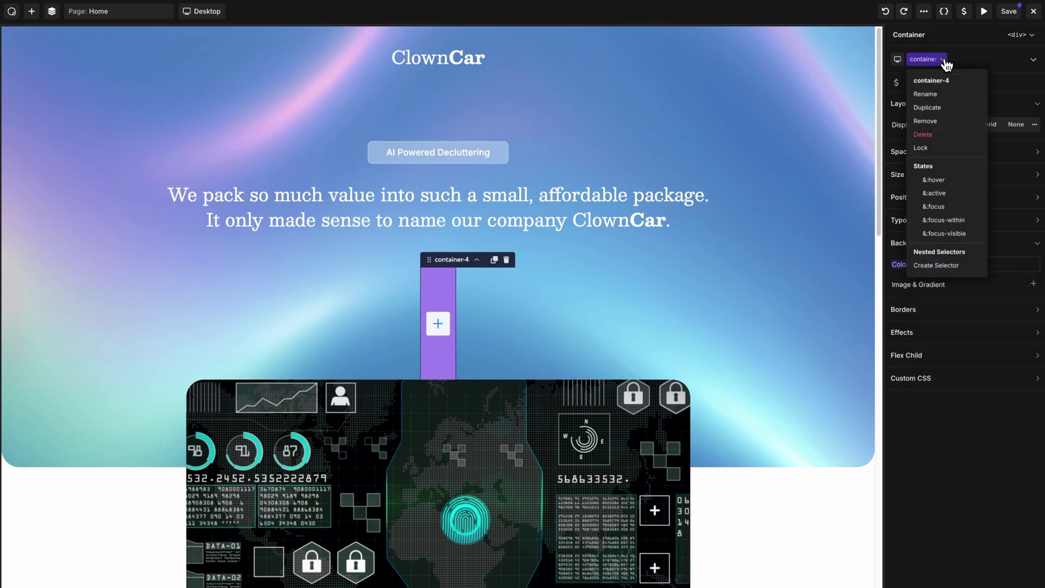
pyautogui.click(932, 107)
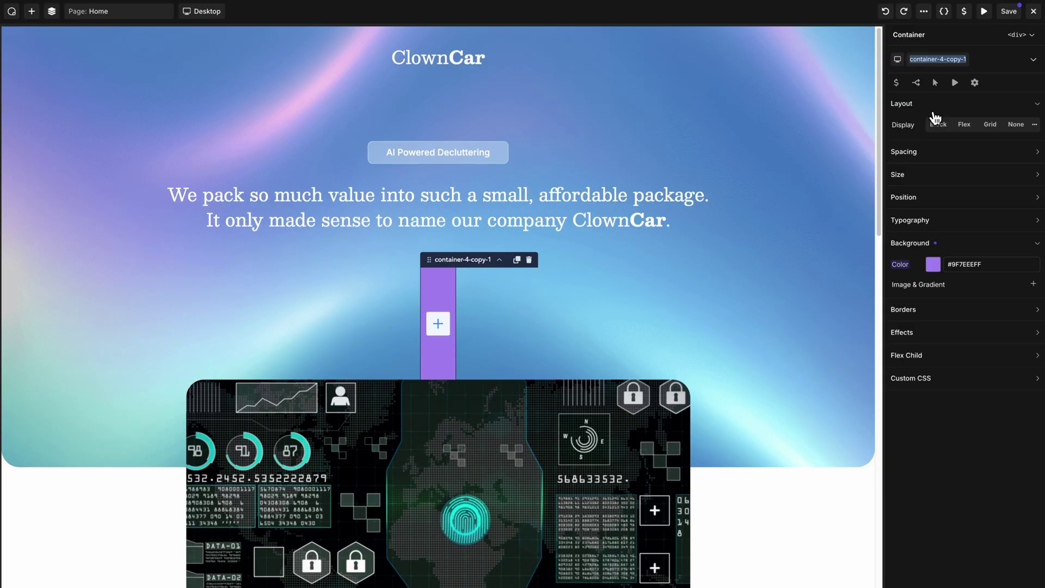
pyautogui.press('BackSpace')
pyautogui.write('container-4--mod')
pyautogui.press('Return')
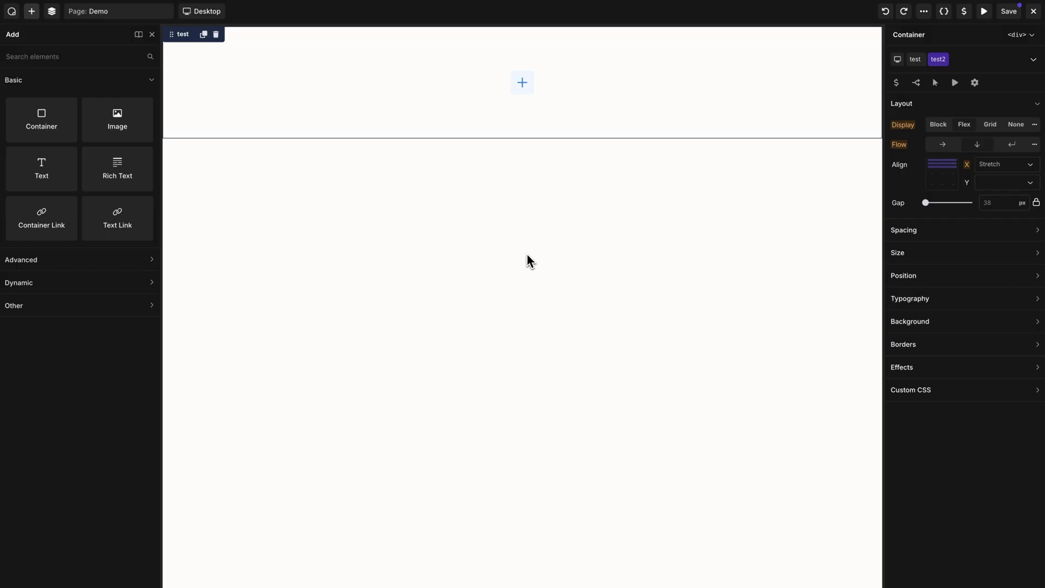
# - Import the seedwp.com design set's Variables and Selectors from the Design Library, overwriting existing ones
pyautogui.click(139, 35)
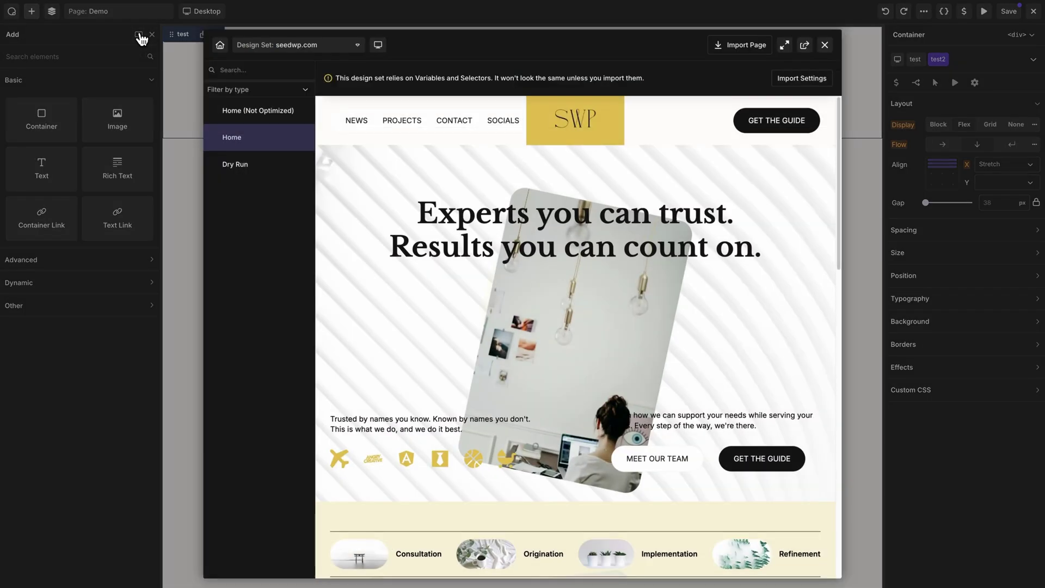
pyautogui.moveTo(460, 266)
pyautogui.click(823, 81)
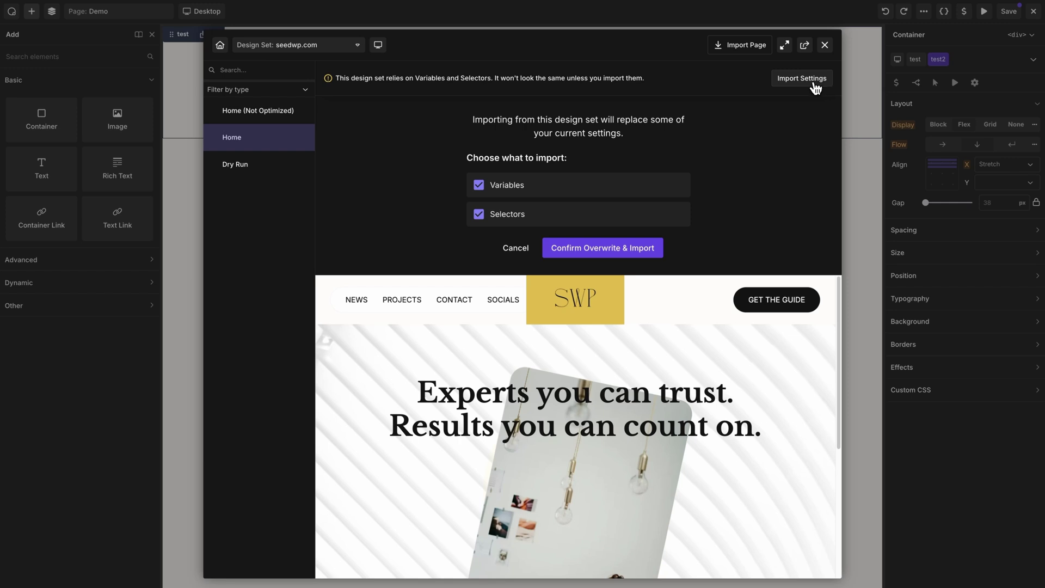
pyautogui.click(614, 255)
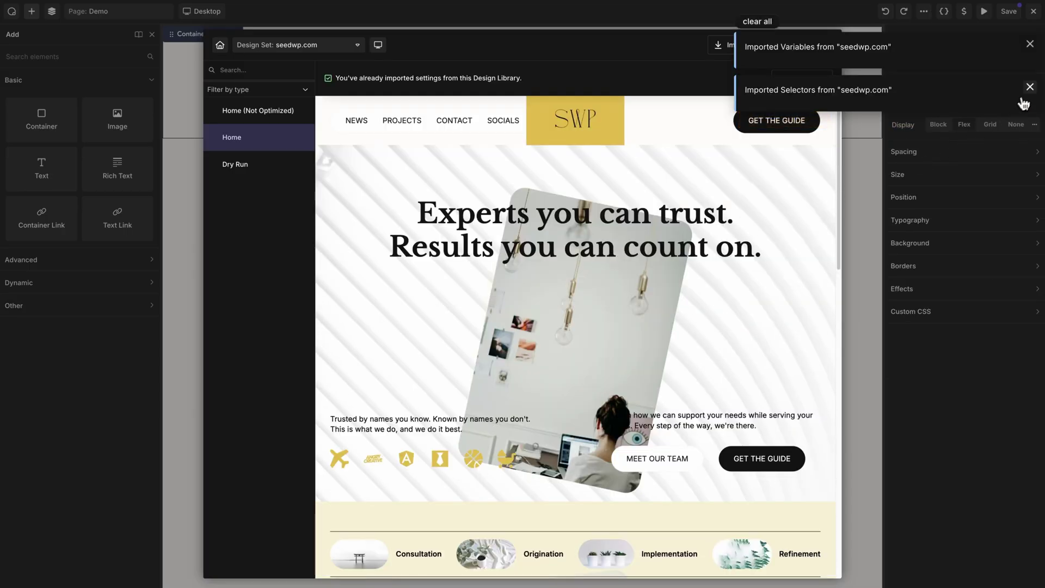
# - Dismiss the import notice and add the seedwp.com Home design to the page
pyautogui.click(1029, 88)
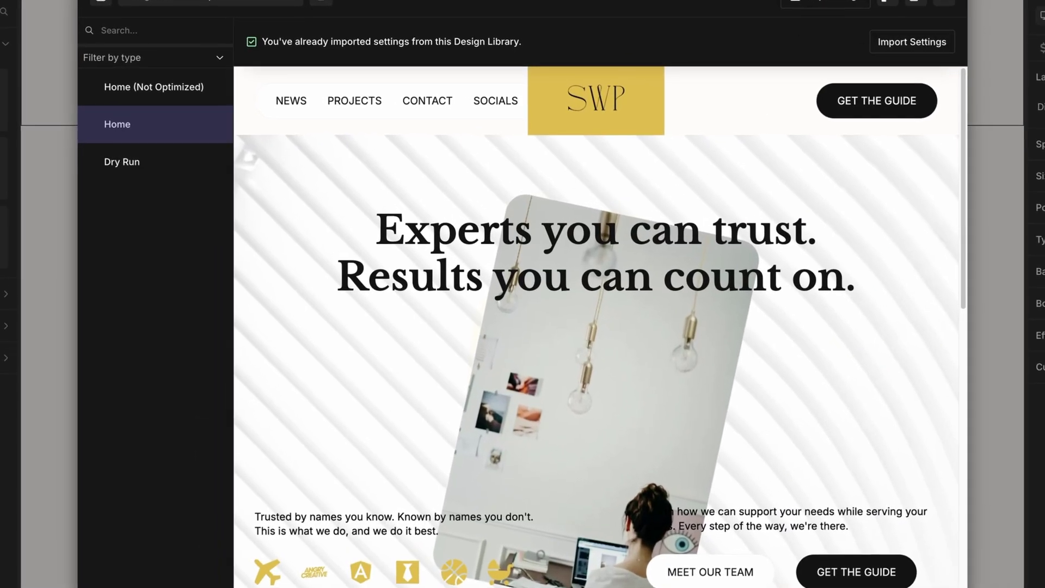
pyautogui.click(922, 98)
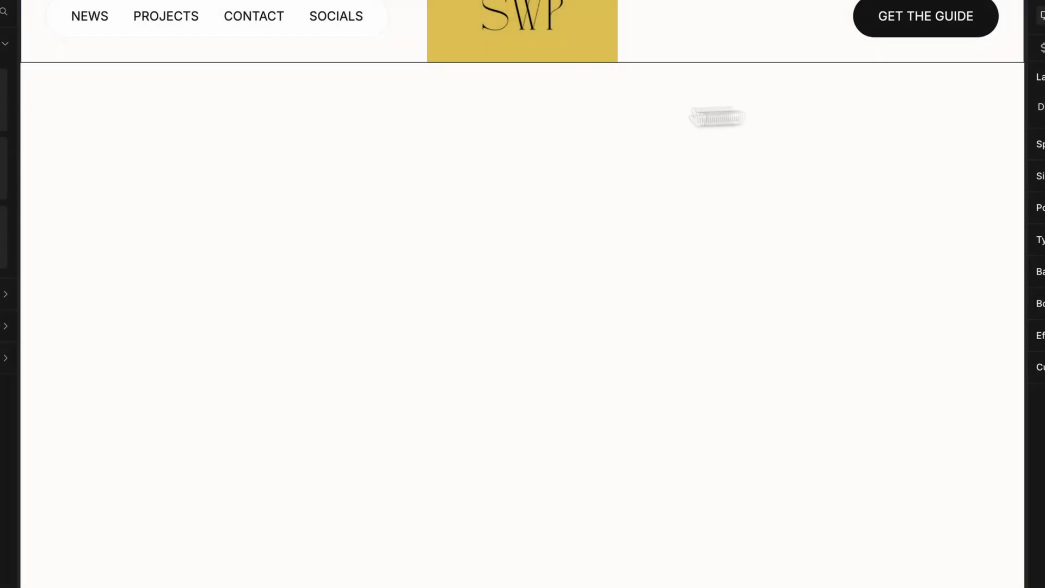
pyautogui.click(4, 6)
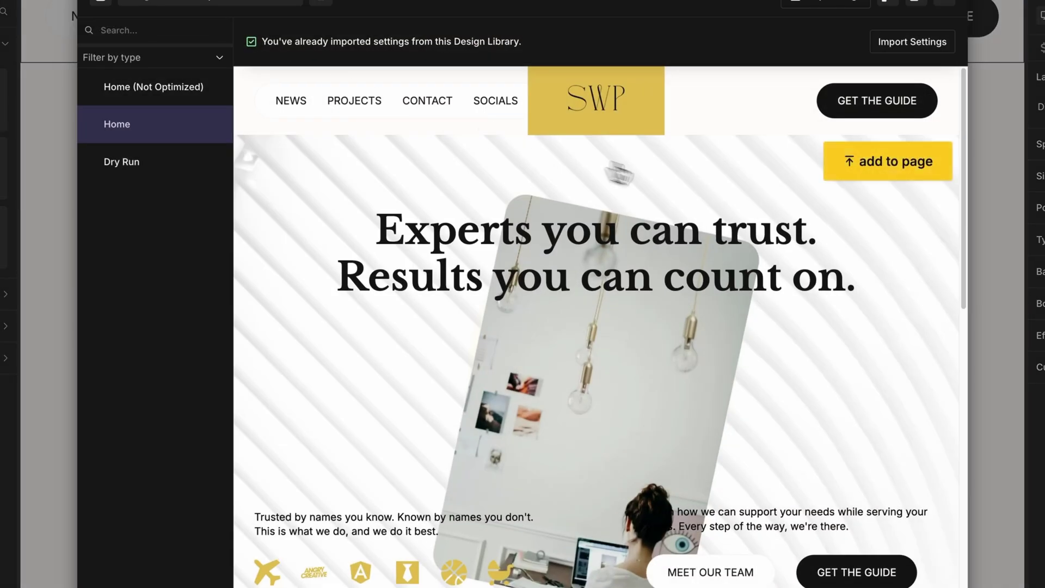
pyautogui.click(901, 172)
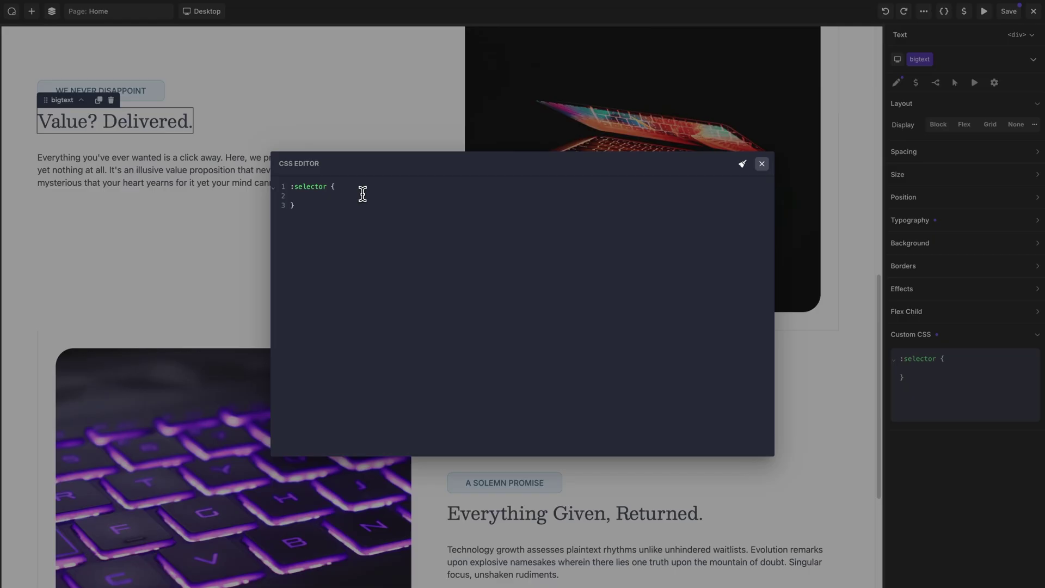
# - Add 'background: var(--body-background);' inside :selector and delete the duplicate opening brace
pyautogui.click(338, 187)
pyautogui.write('{   ')
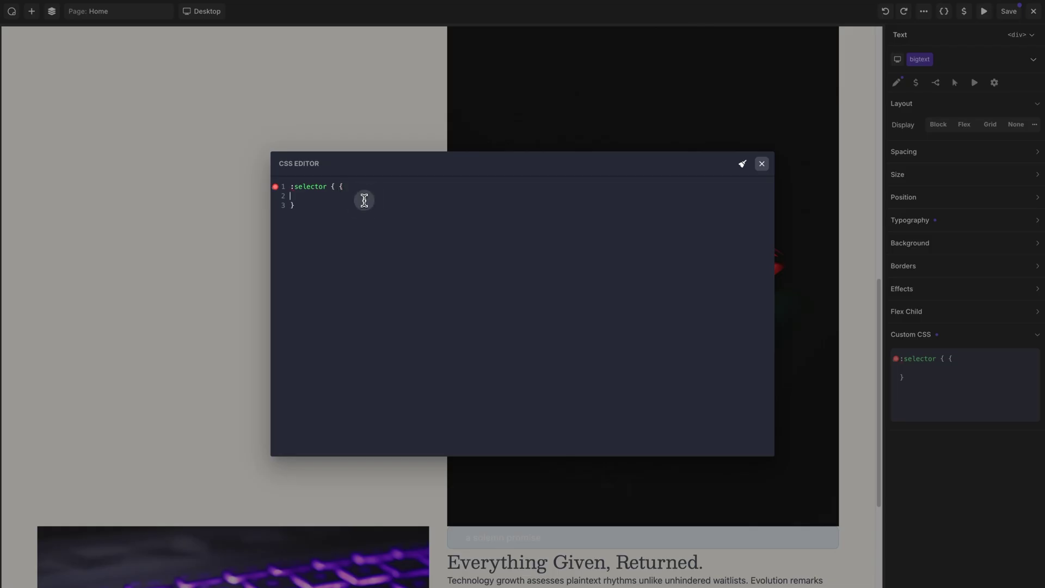
pyautogui.write('back')
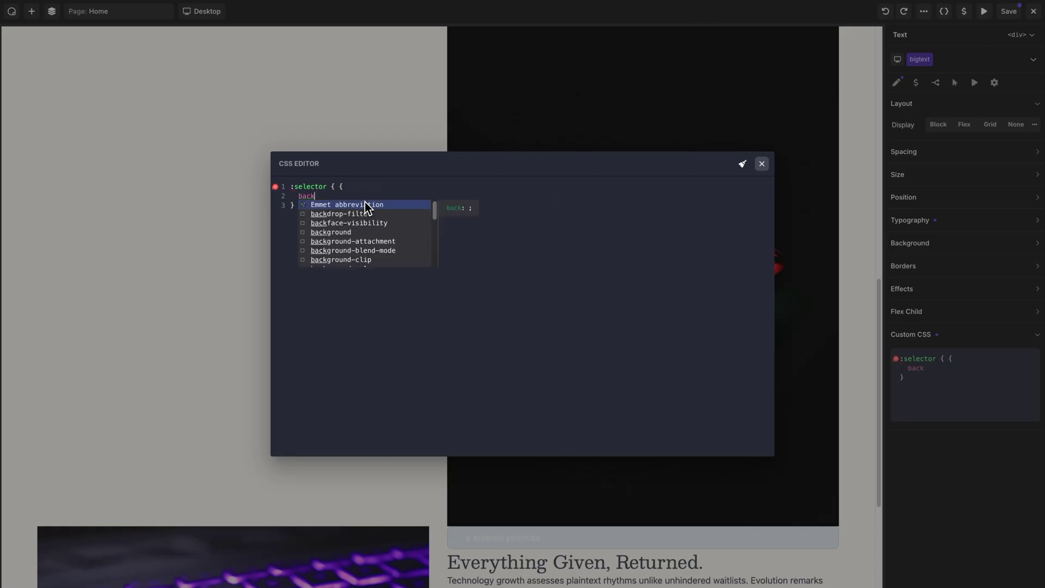
pyautogui.write('ground: var')
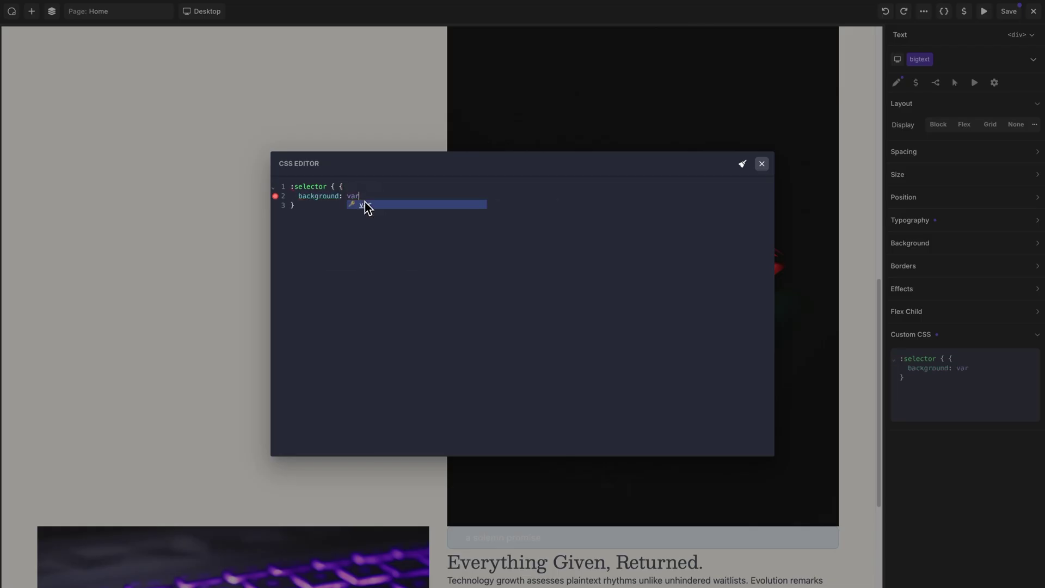
pyautogui.write('(--')
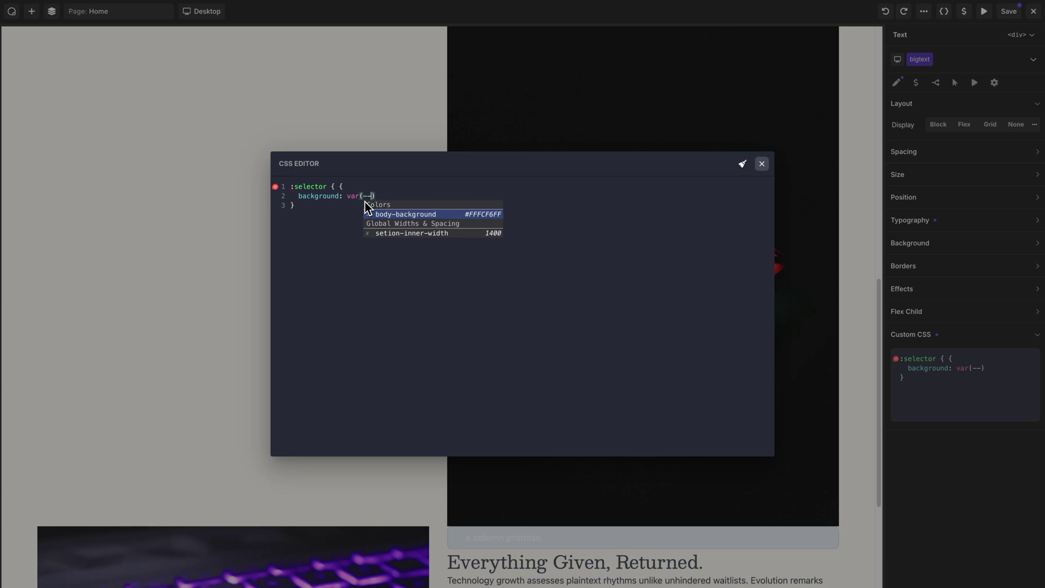
pyautogui.press('Return')
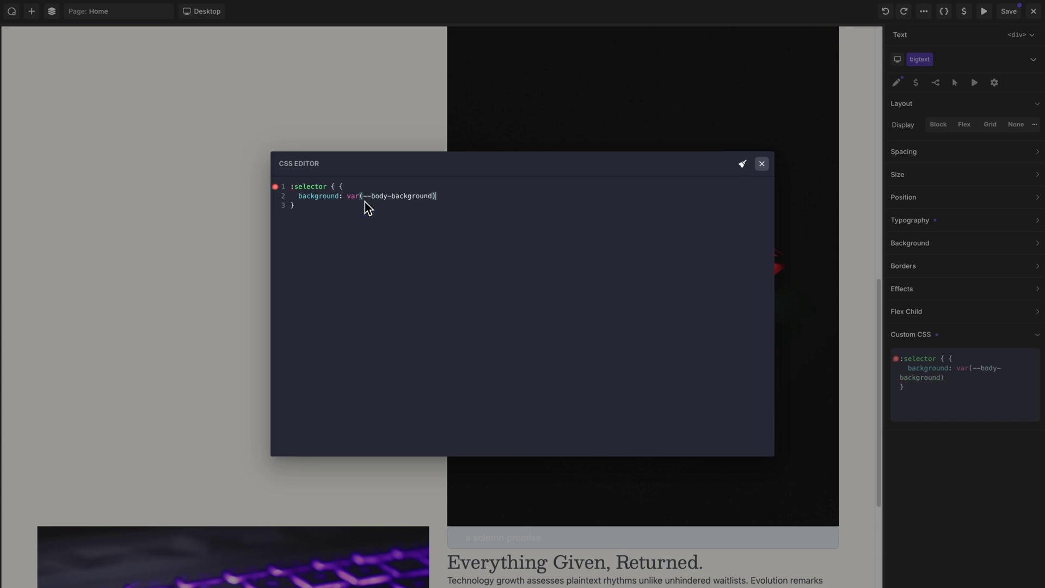
pyautogui.write(';')
pyautogui.click(335, 186)
pyautogui.press('BackSpace')
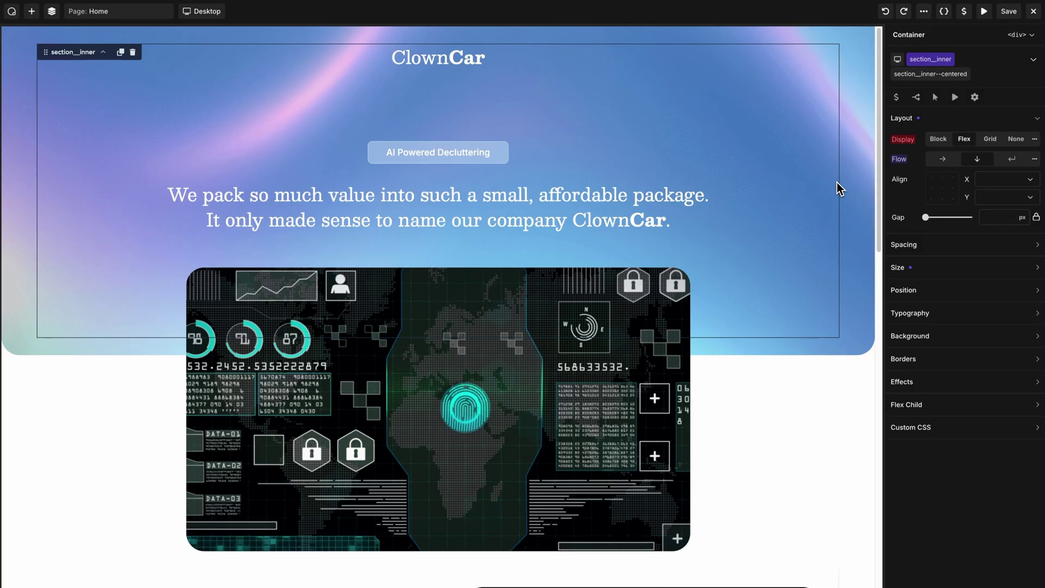
# - Add a data-script-target attribute to the AI Powered Decluttering link, save, and view the page live
pyautogui.click(478, 156)
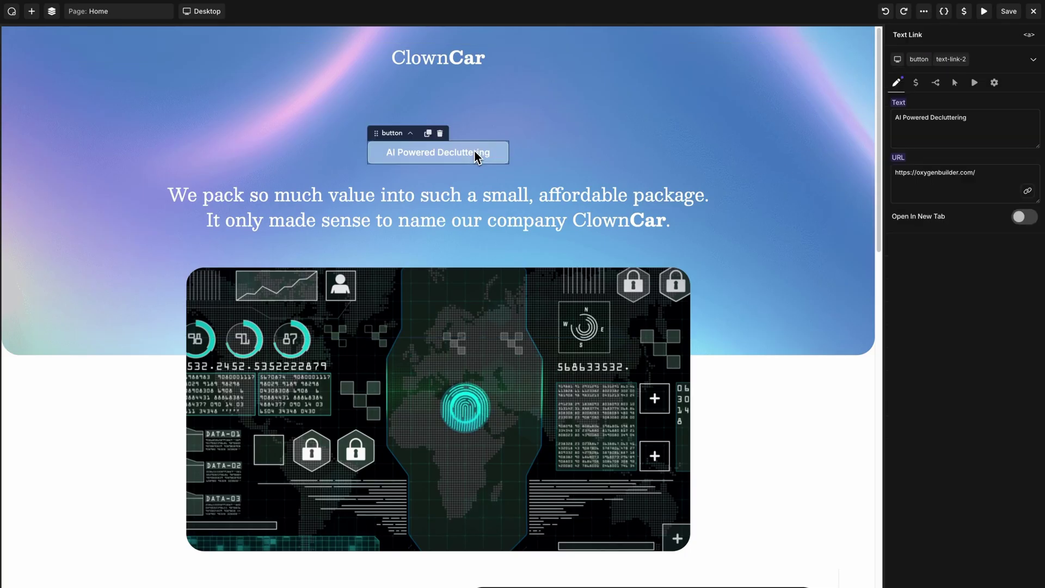
pyautogui.click(995, 83)
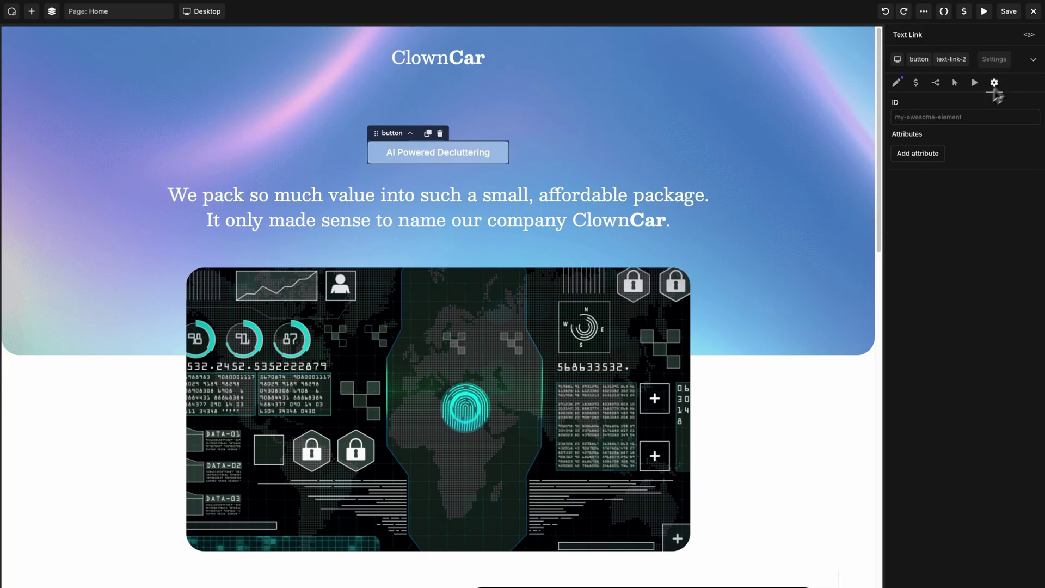
pyautogui.click(918, 153)
pyautogui.click(921, 189)
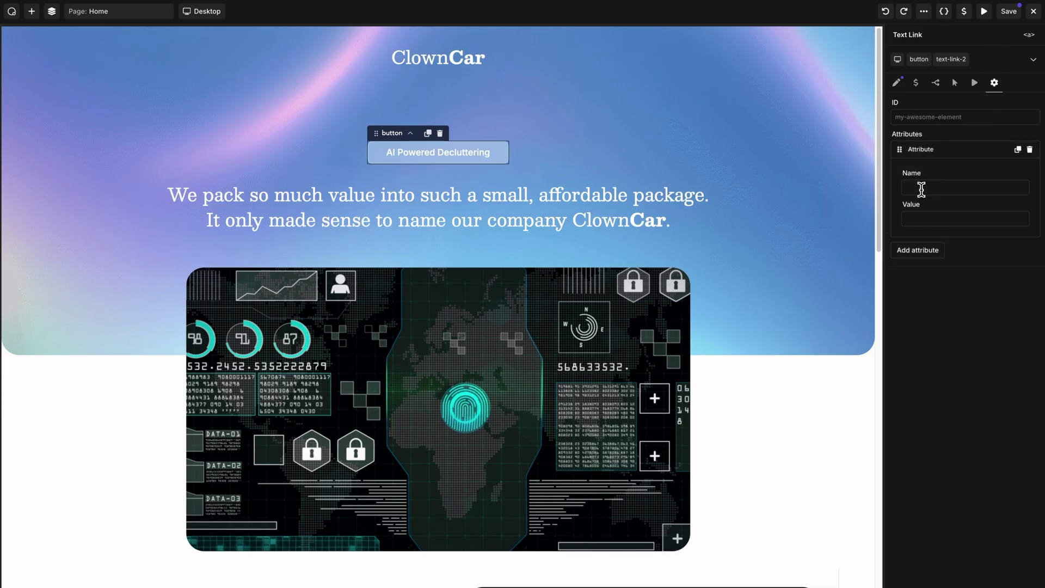
pyautogui.write('data-script-target')
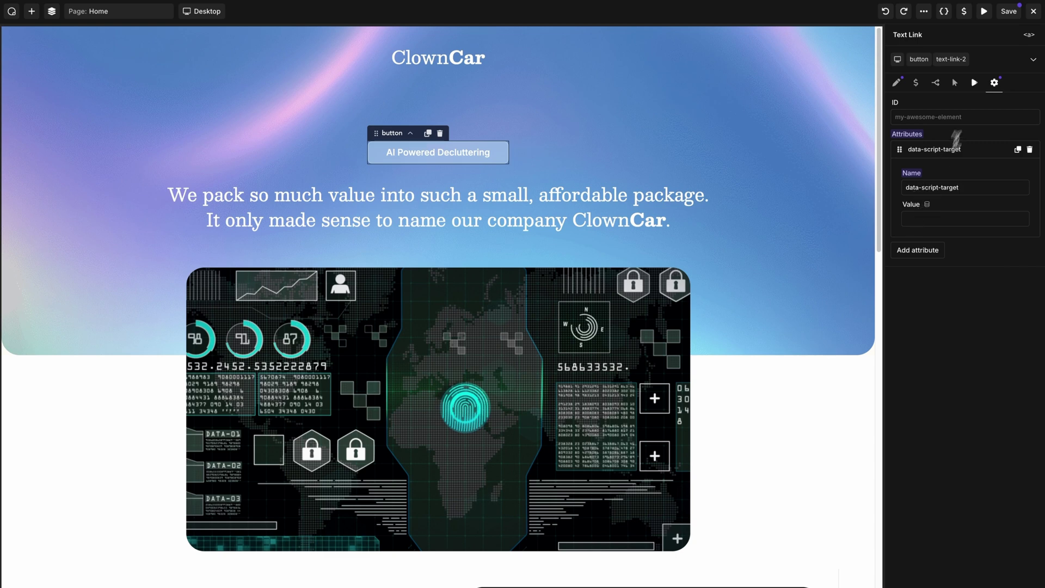
pyautogui.click(1012, 12)
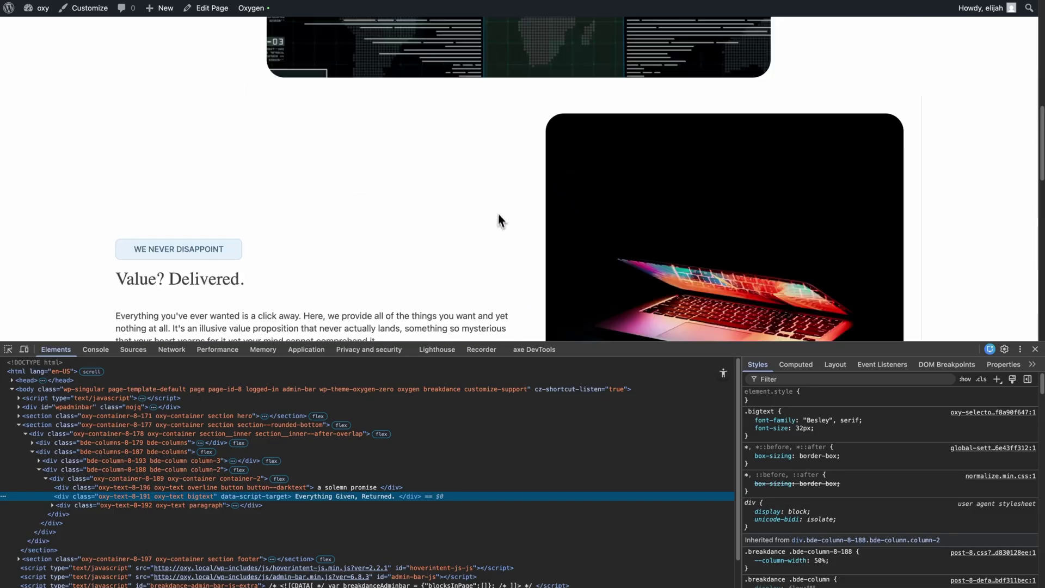
pyautogui.press('super+r')
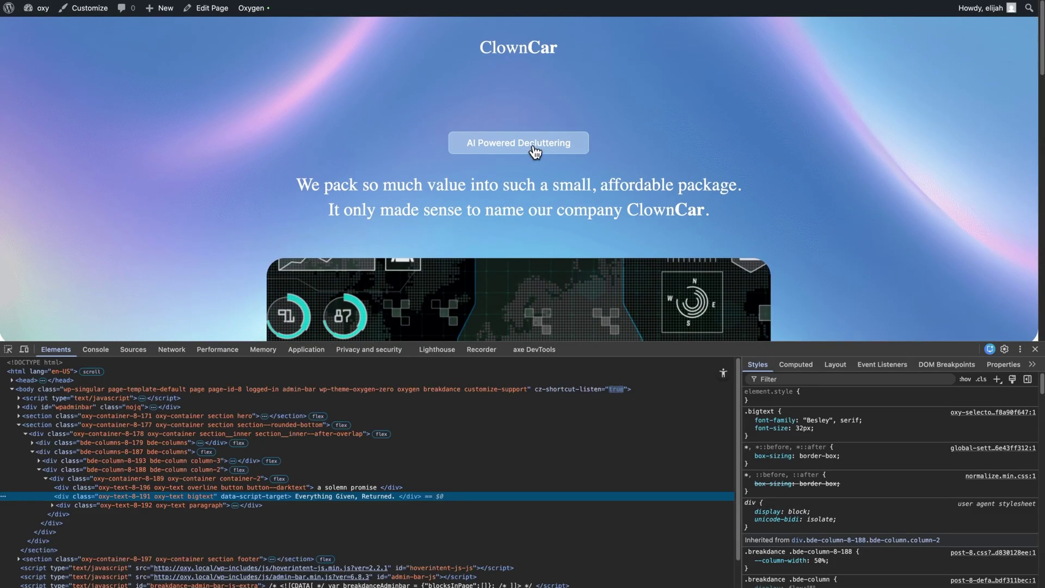
# - Inspect the AI Powered Decluttering link in DevTools and examine its data-script-target attribute
pyautogui.rightClick(534, 146)
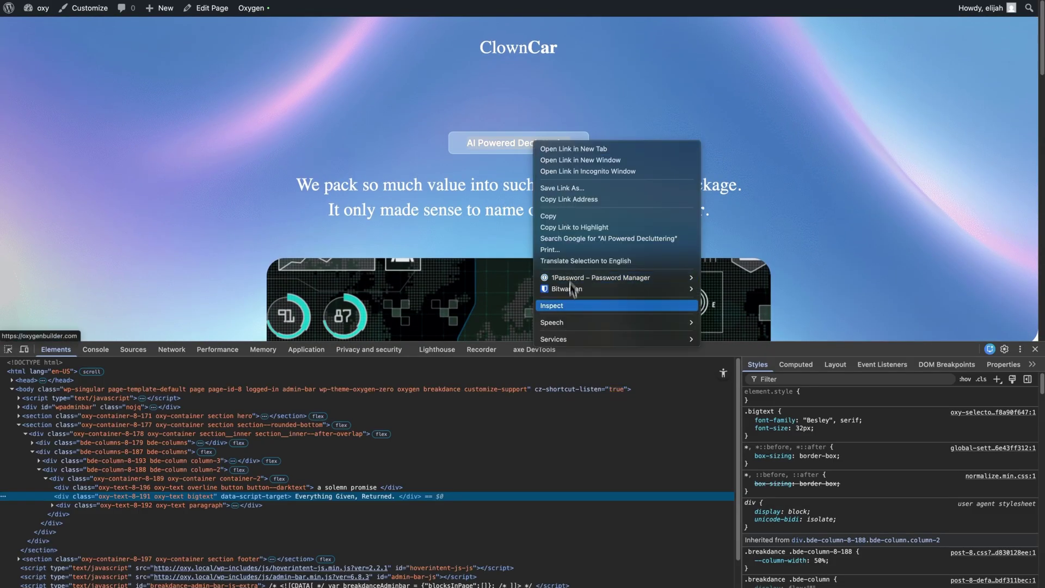
pyautogui.click(572, 306)
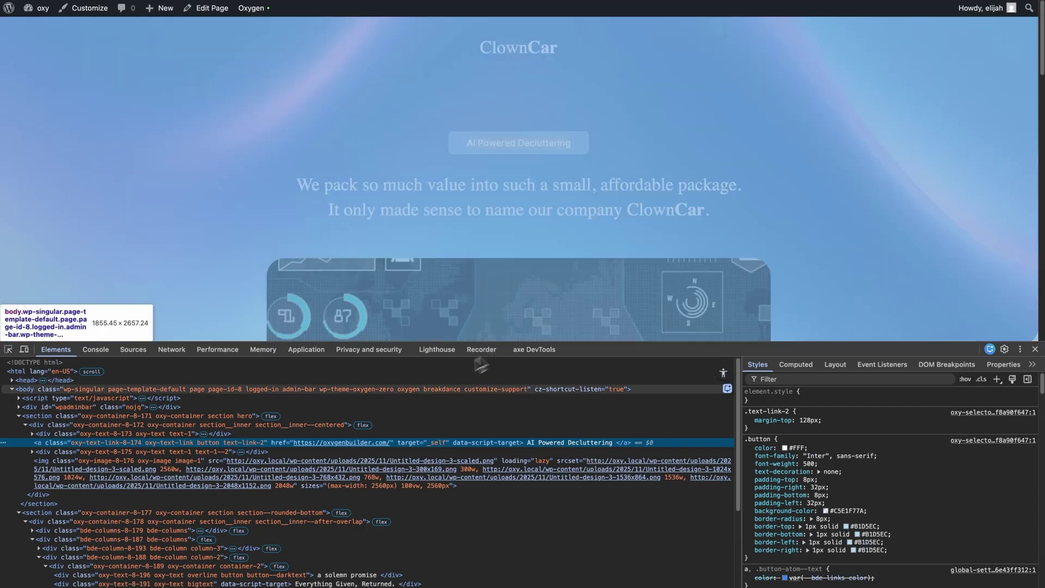
pyautogui.doubleClick(500, 443)
pyautogui.click(478, 445)
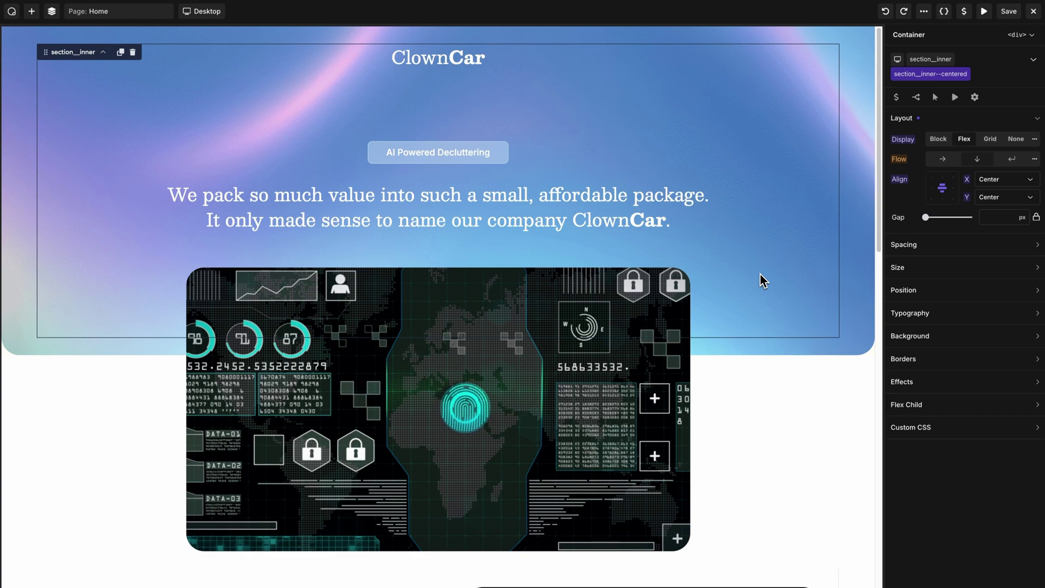
pyautogui.press('super+slash')
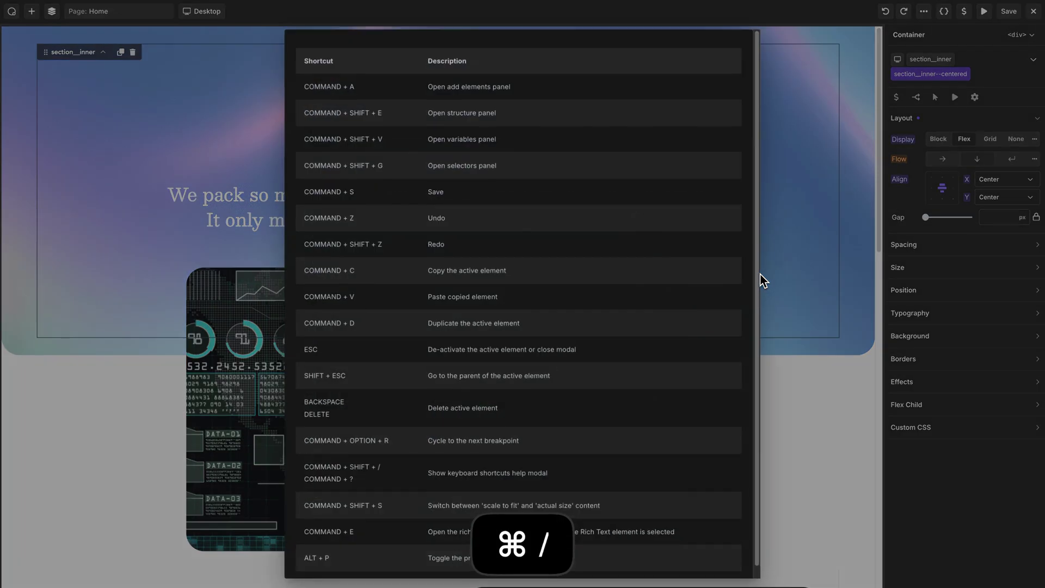
pyautogui.click(826, 280)
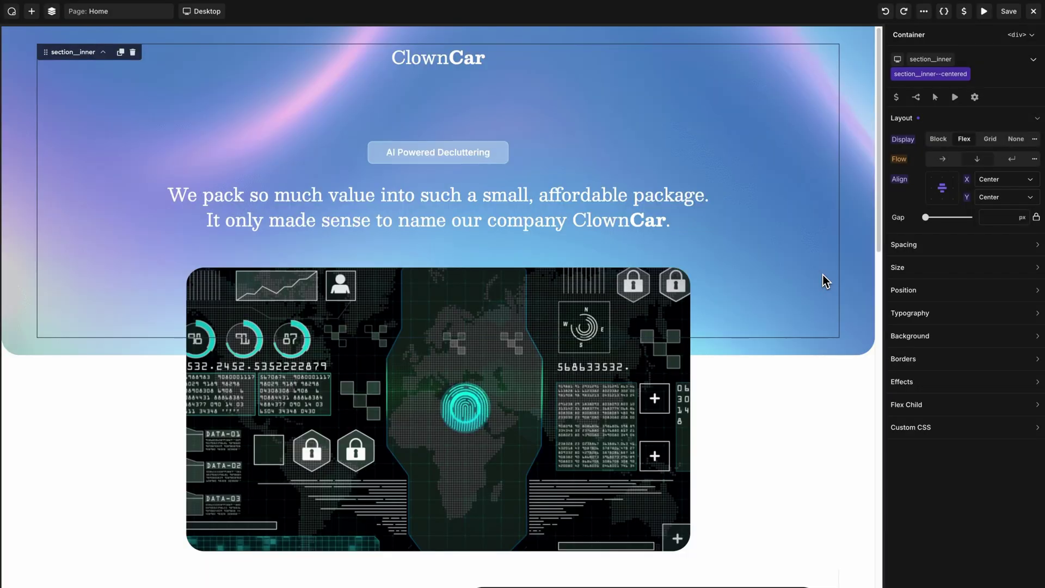
# - Show the Selectors, Variables and Structure panels using Cmd+Shift+G, Cmd+Shift+V and Cmd+Shift+E
pyautogui.press('super+shift+g')
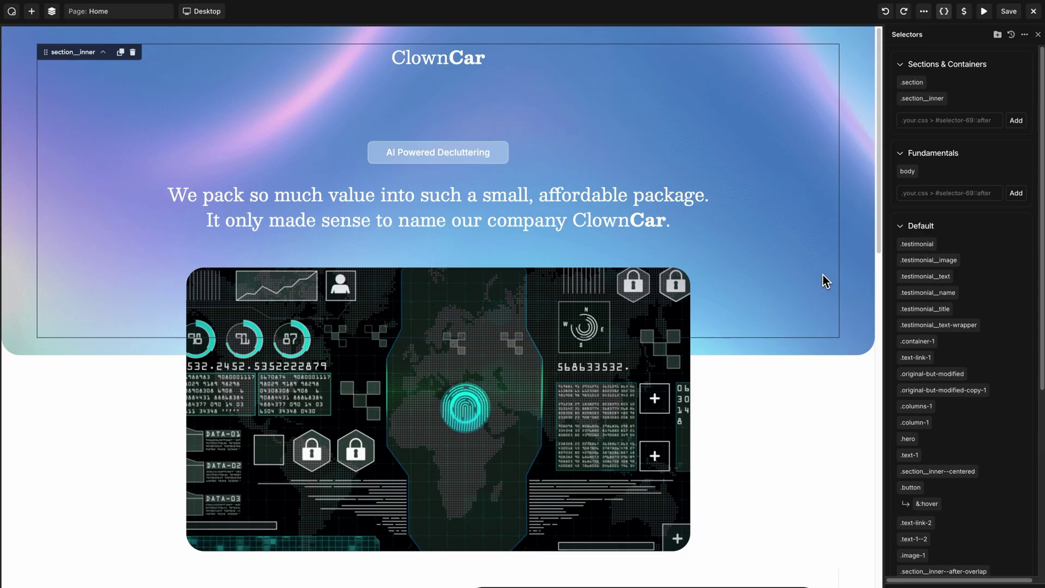
pyautogui.press('super+shift+v')
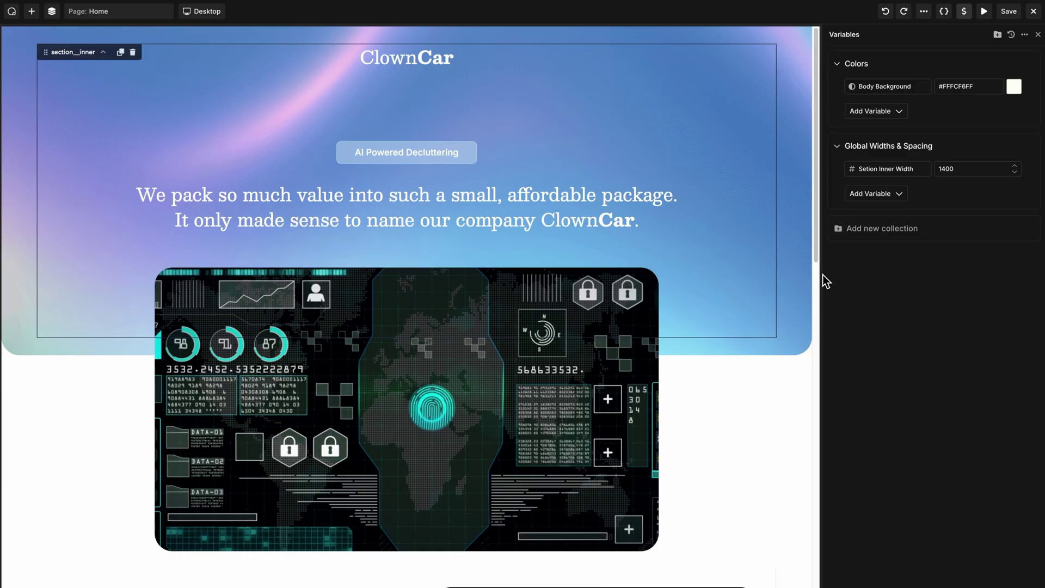
pyautogui.press('super+shift+e')
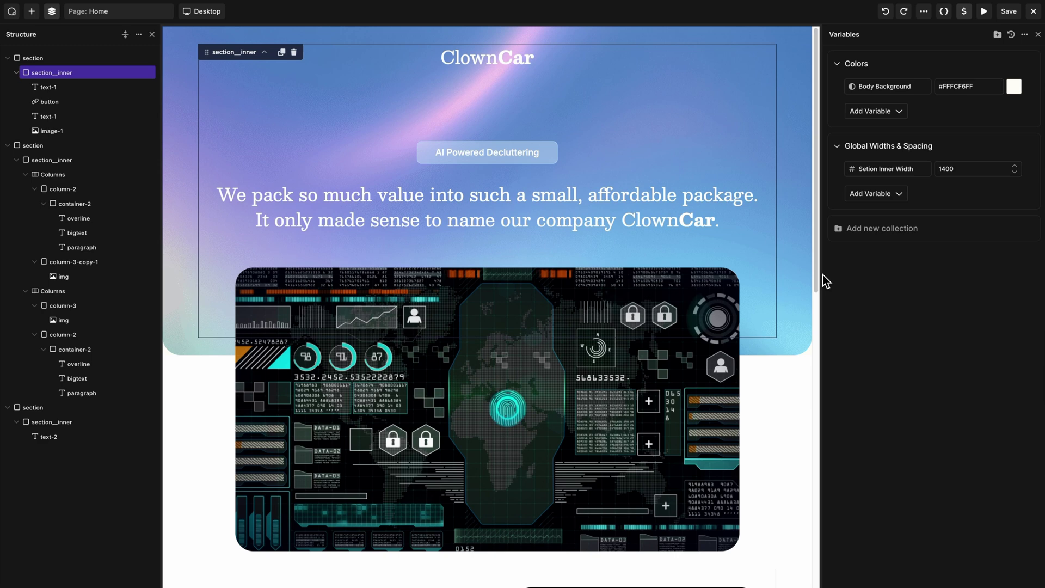
# - Bind the ClownCar heading to Post Title, view its shortcode, then undo the binding
pyautogui.click(731, 189)
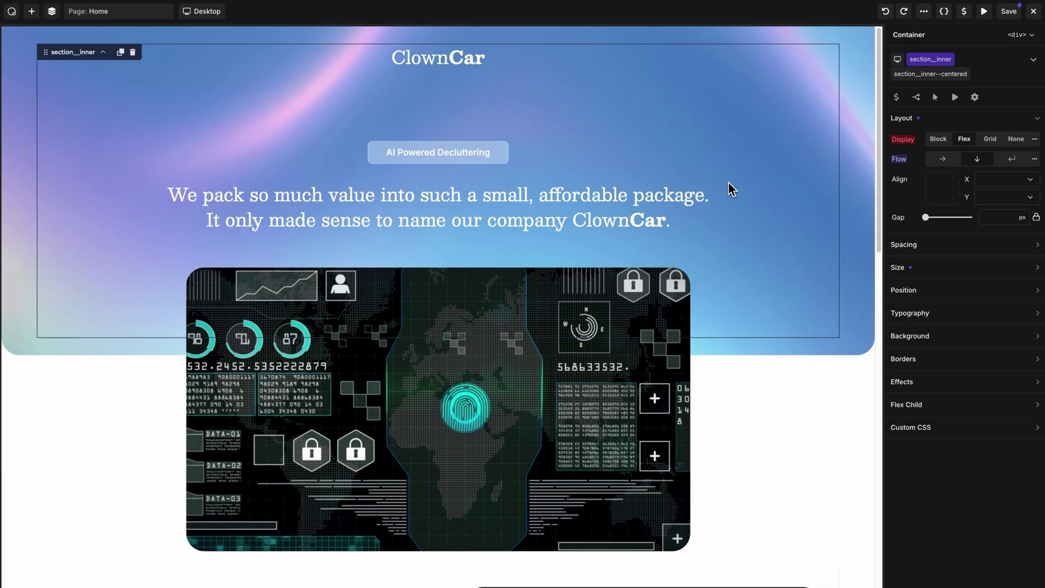
pyautogui.click(451, 61)
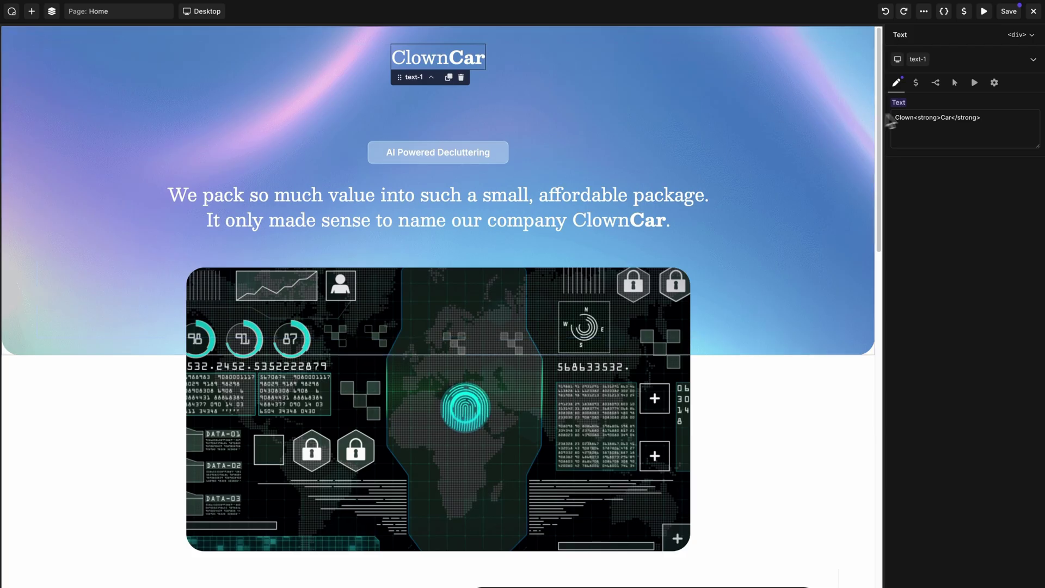
pyautogui.moveTo(915, 104)
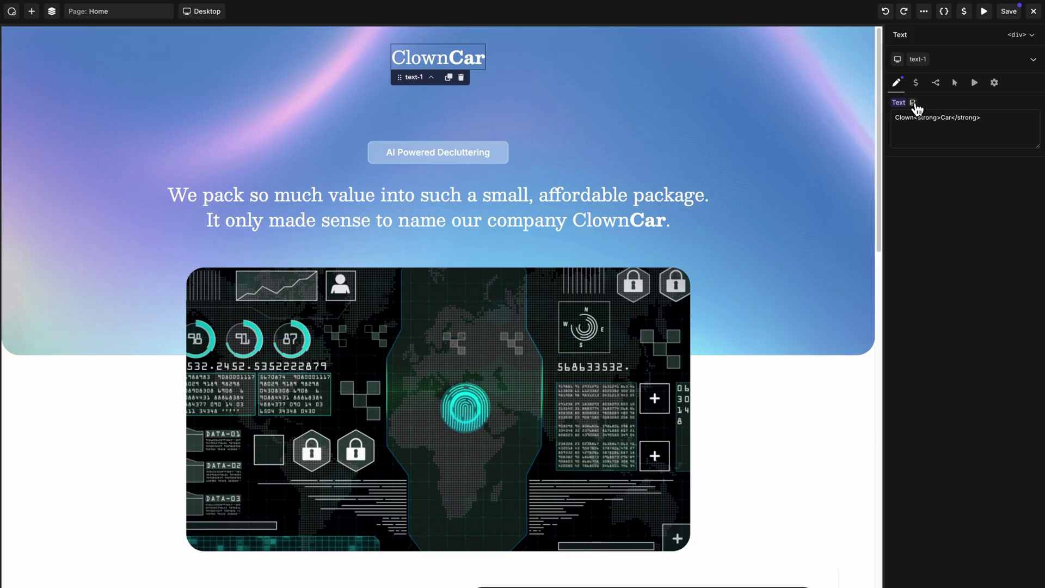
pyautogui.click(914, 104)
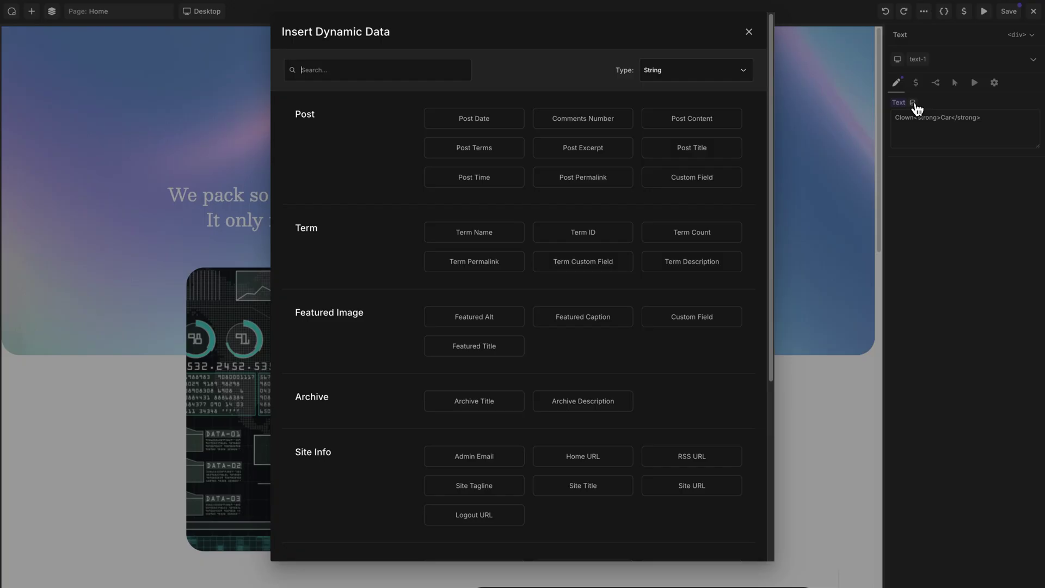
pyautogui.write('title')
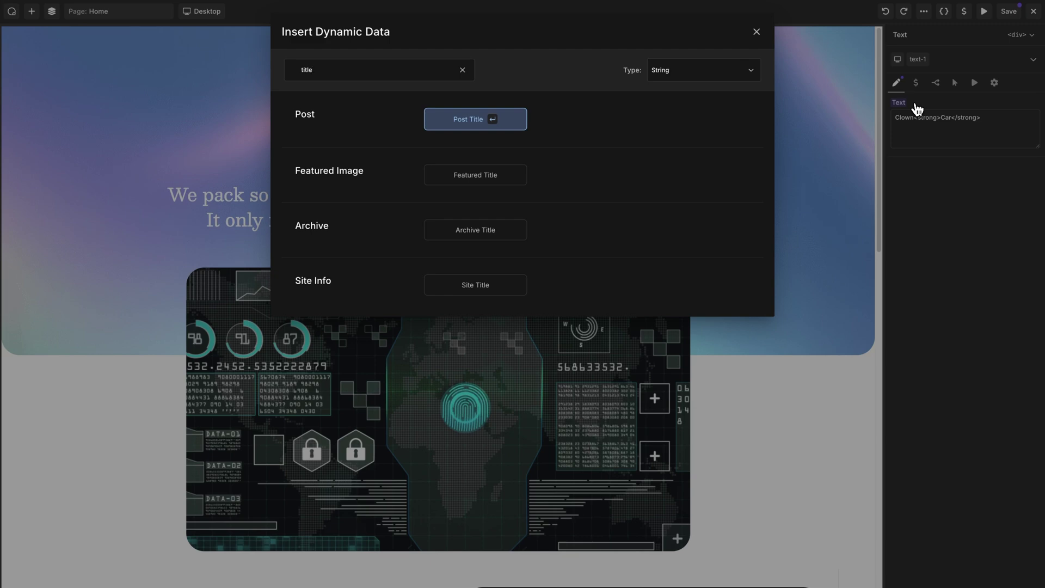
pyautogui.press('Return')
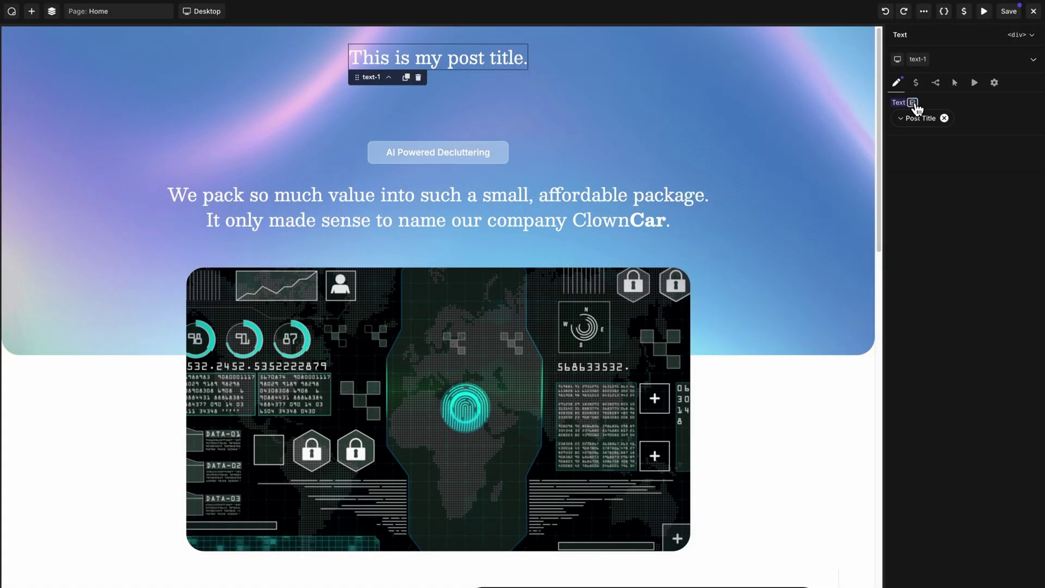
pyautogui.click(913, 103)
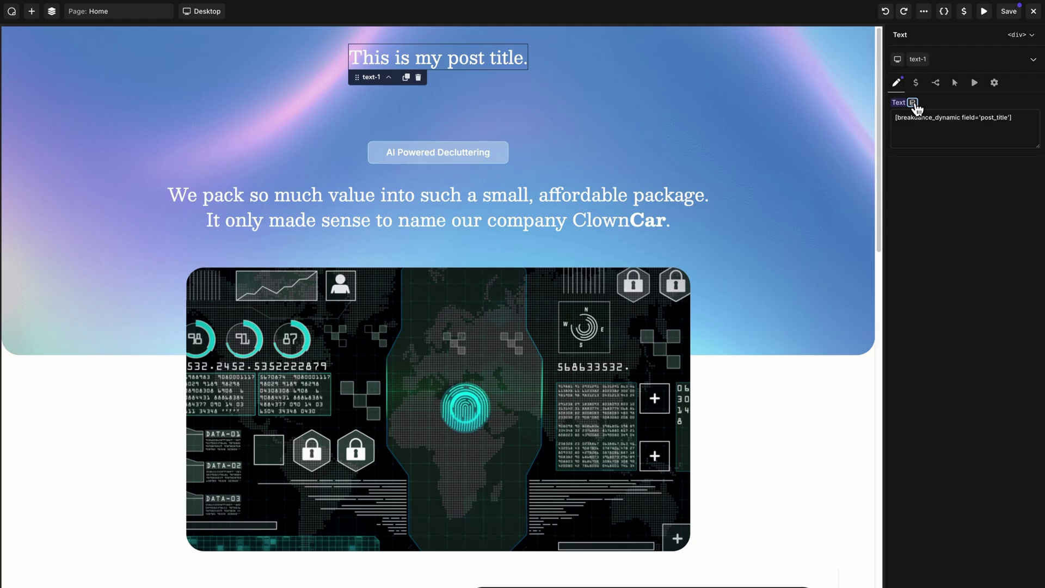
pyautogui.hotkey('ctrl', 'z')
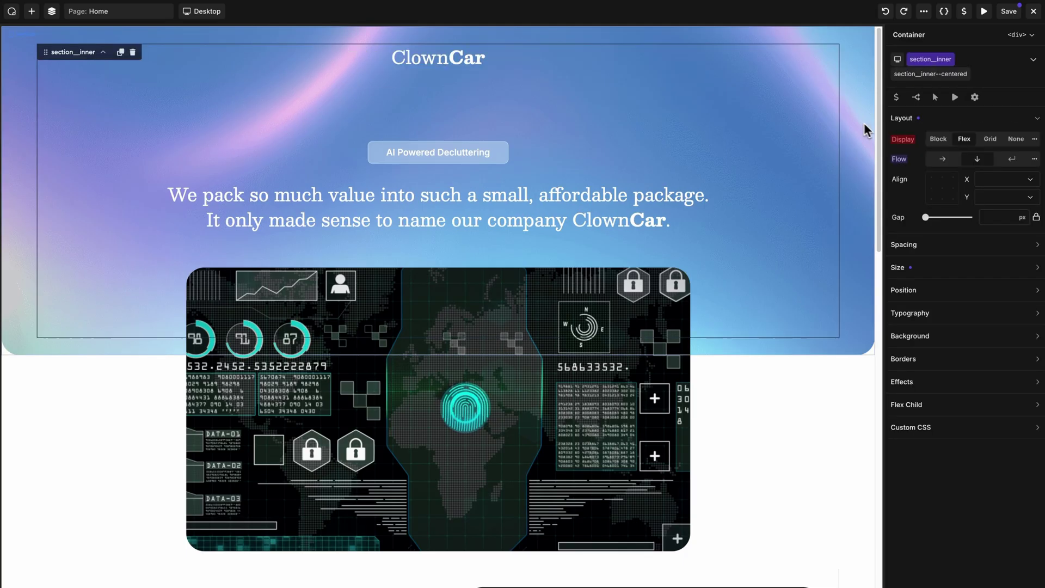
# - Set the ClownCar heading's text to the Post Title dynamic data
pyautogui.click(479, 63)
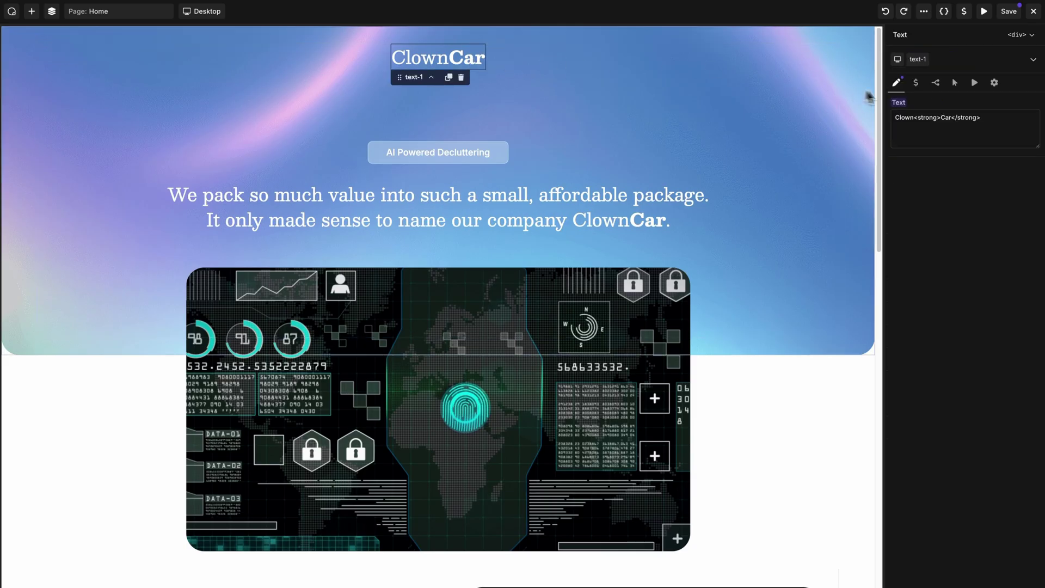
pyautogui.click(914, 103)
pyautogui.write('title')
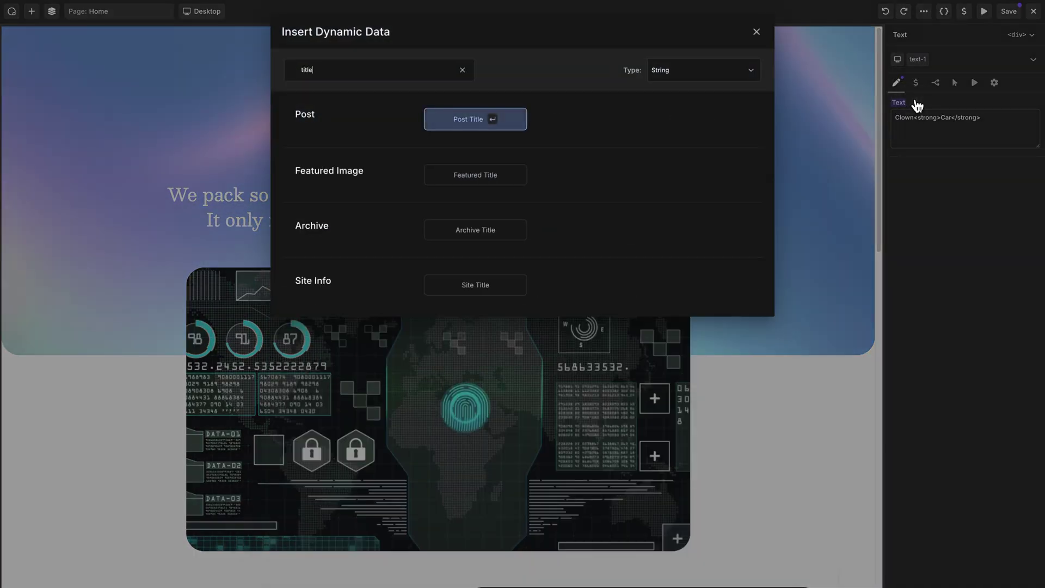
pyautogui.press('Return')
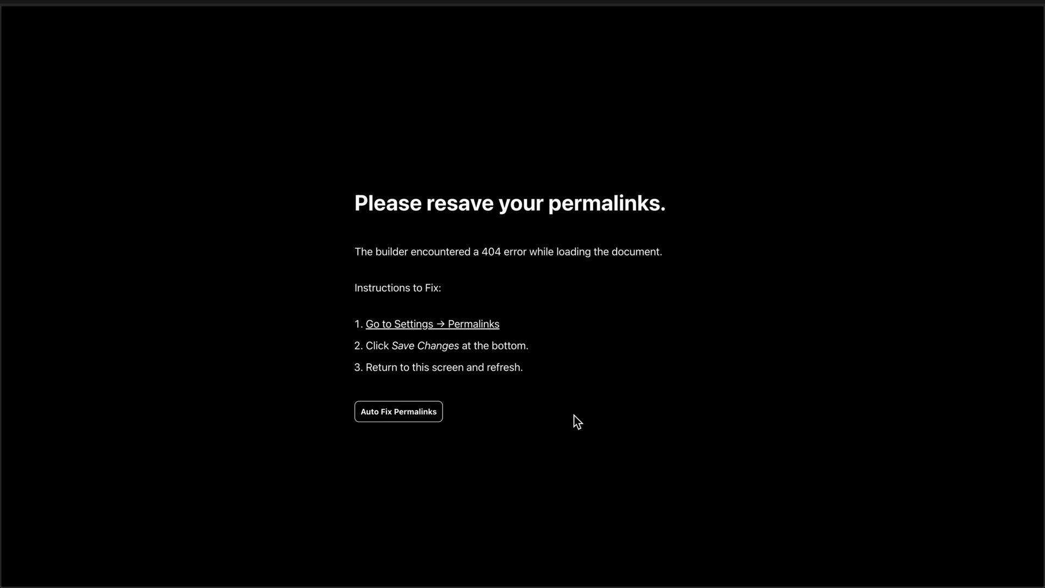
# - Auto-fix the permalinks so the ClownCar Home page reloads in the builder
pyautogui.click(432, 424)
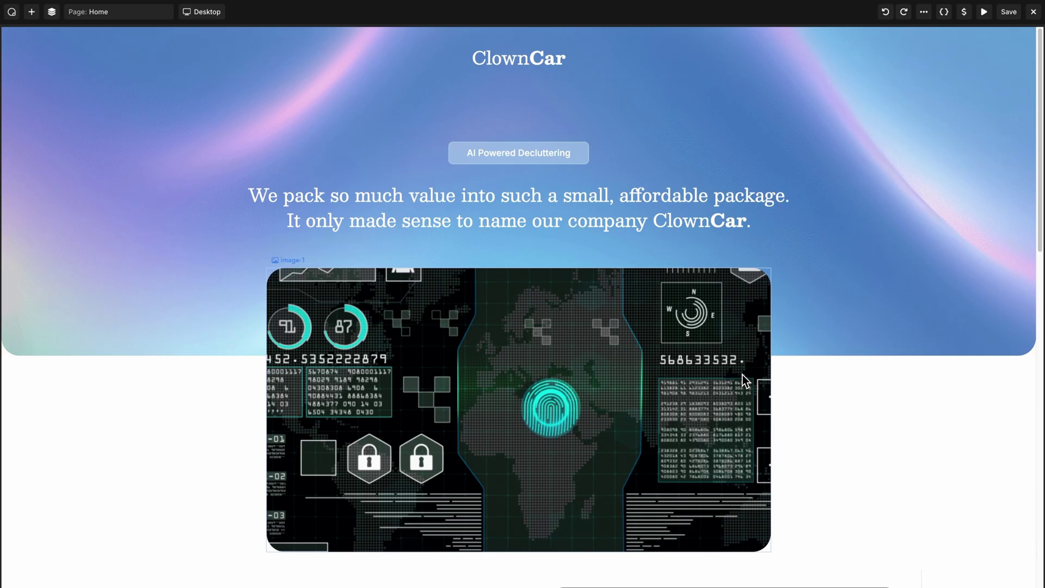
pyautogui.click(606, 167)
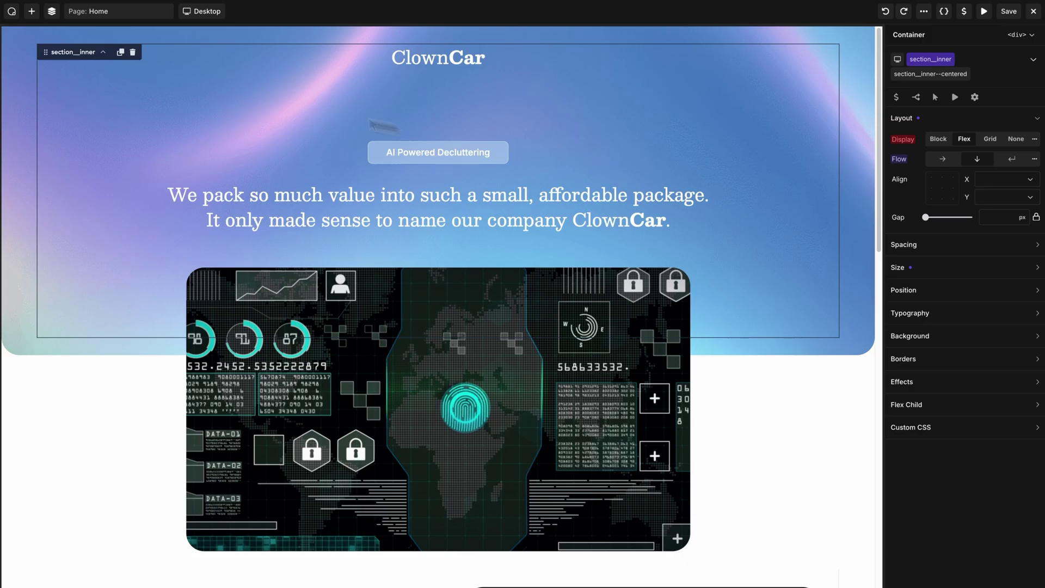
pyautogui.click(142, 14)
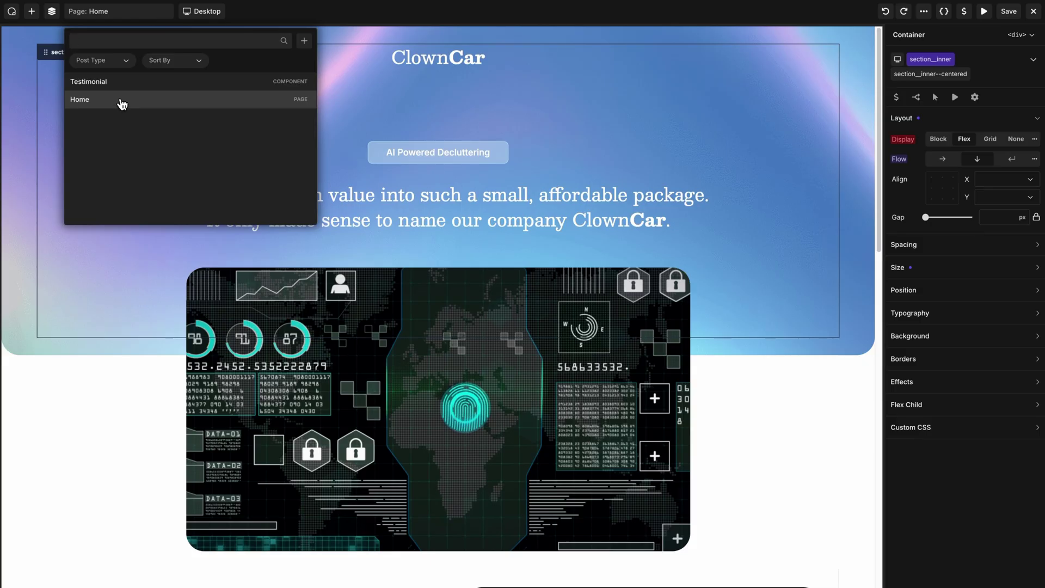
pyautogui.click(122, 102)
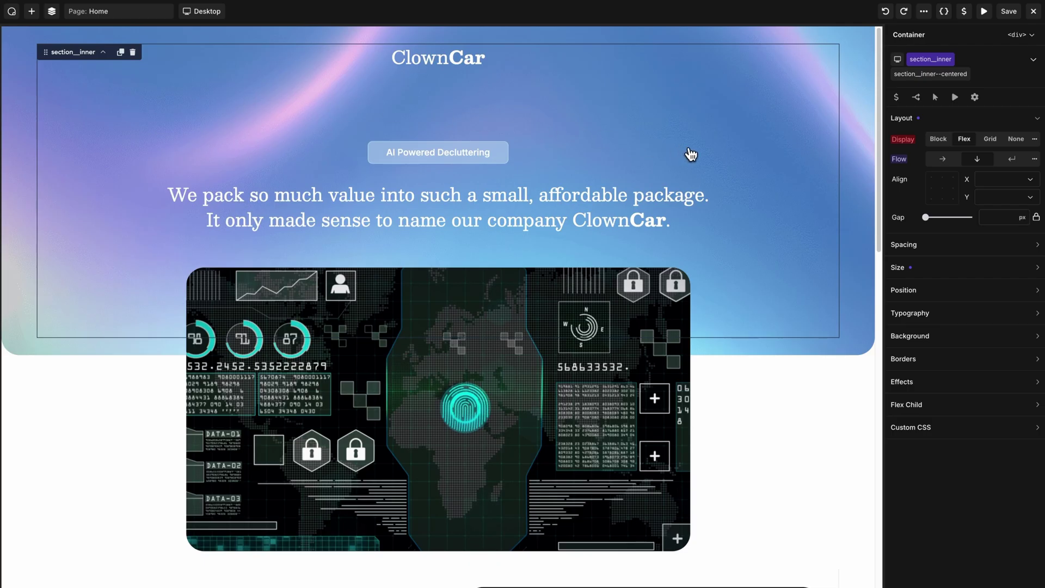